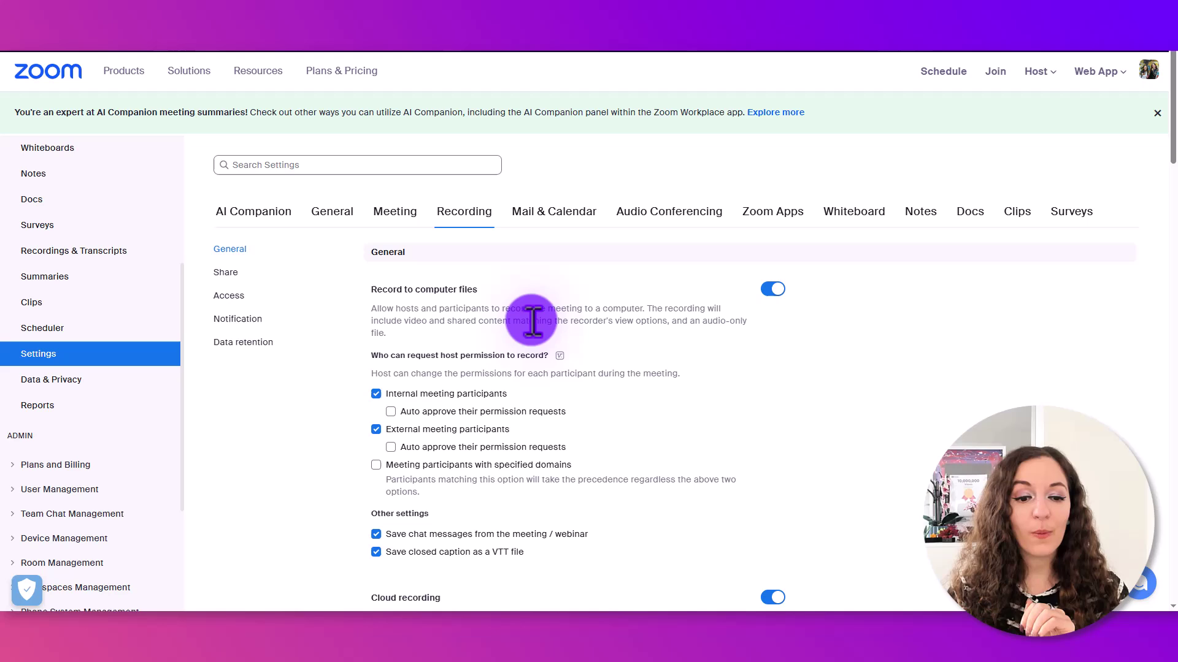
- Examine the computer recording options and the basic and advanced cloud recording options in the recording settings
scroll(492, 288, "down", 2)
scroll(490, 284, "down", 2)
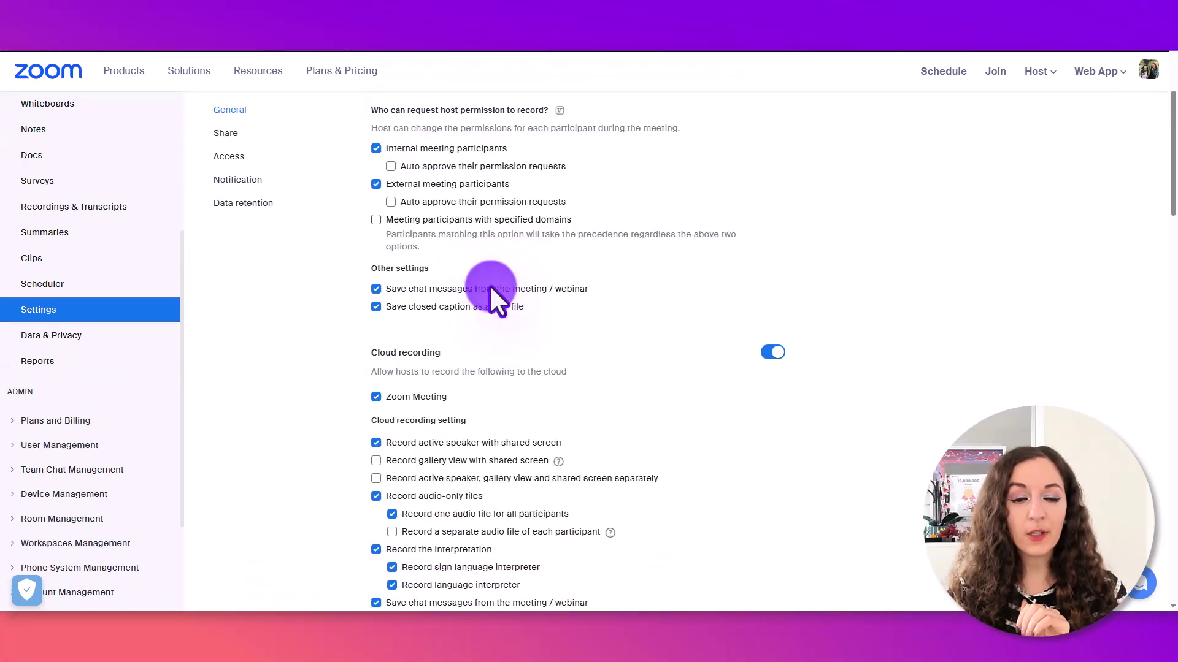
scroll(490, 285, "up", 4)
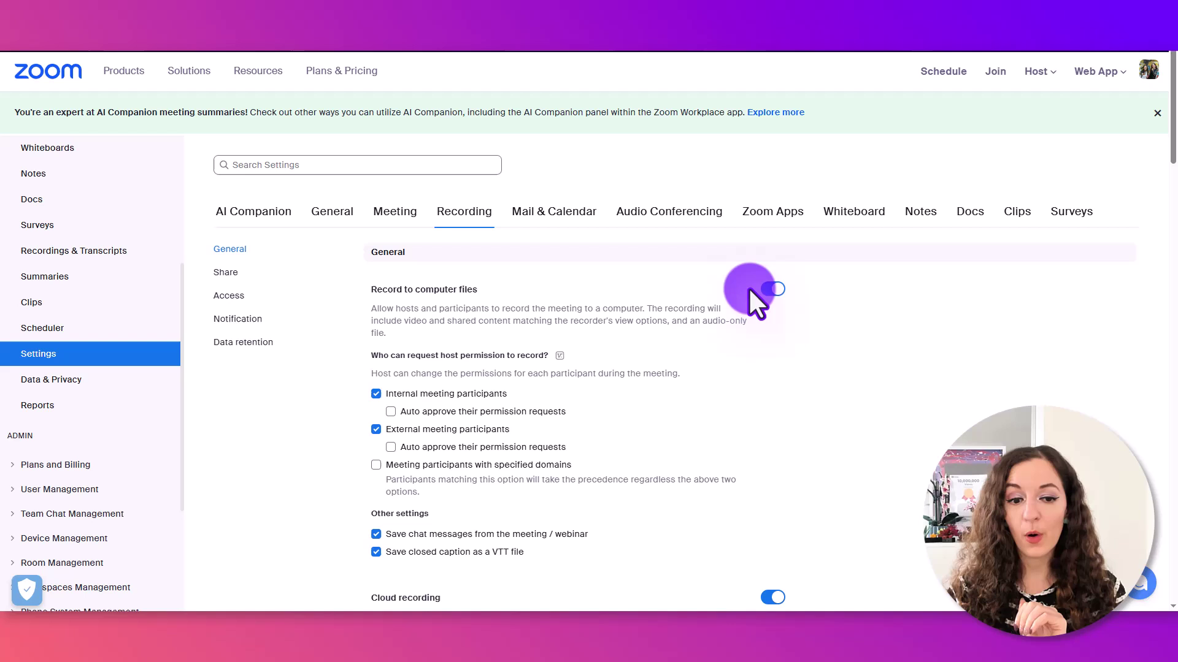
scroll(784, 307, "down", 4)
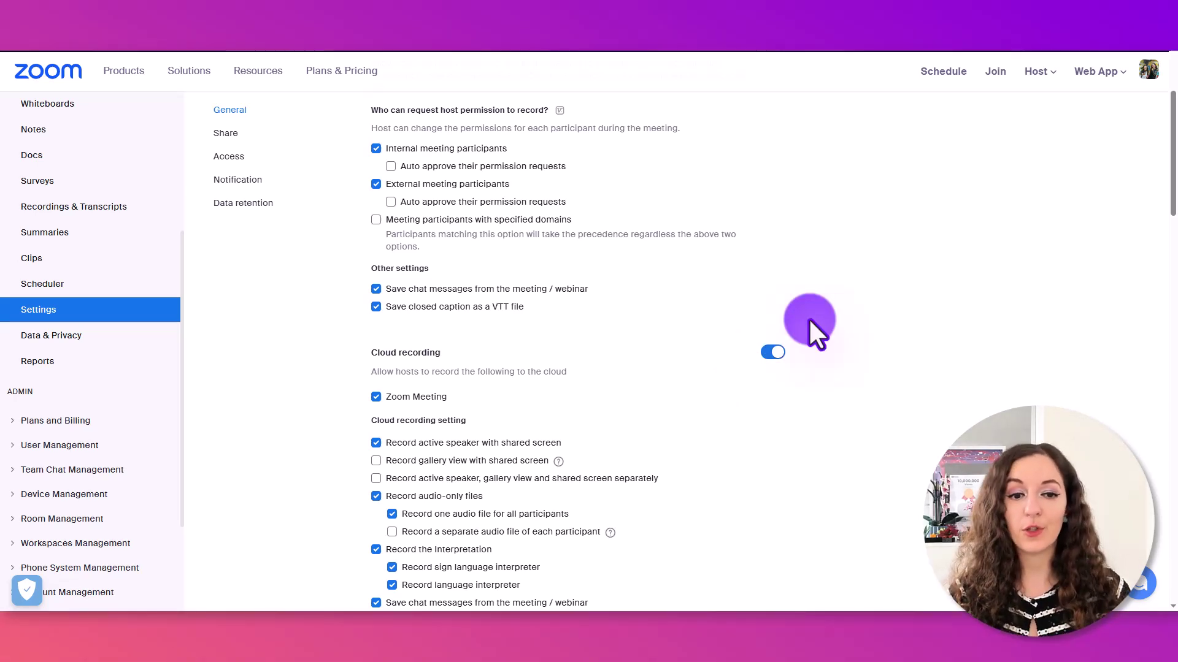
scroll(731, 341, "down", 3)
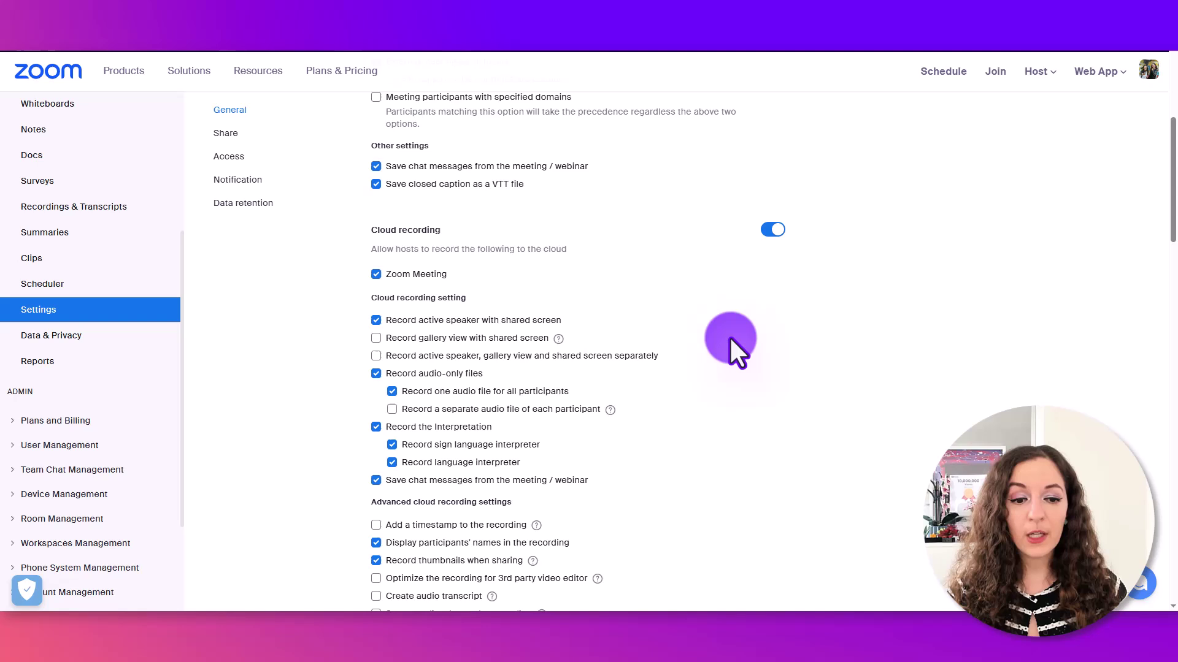
scroll(730, 336, "down", 1)
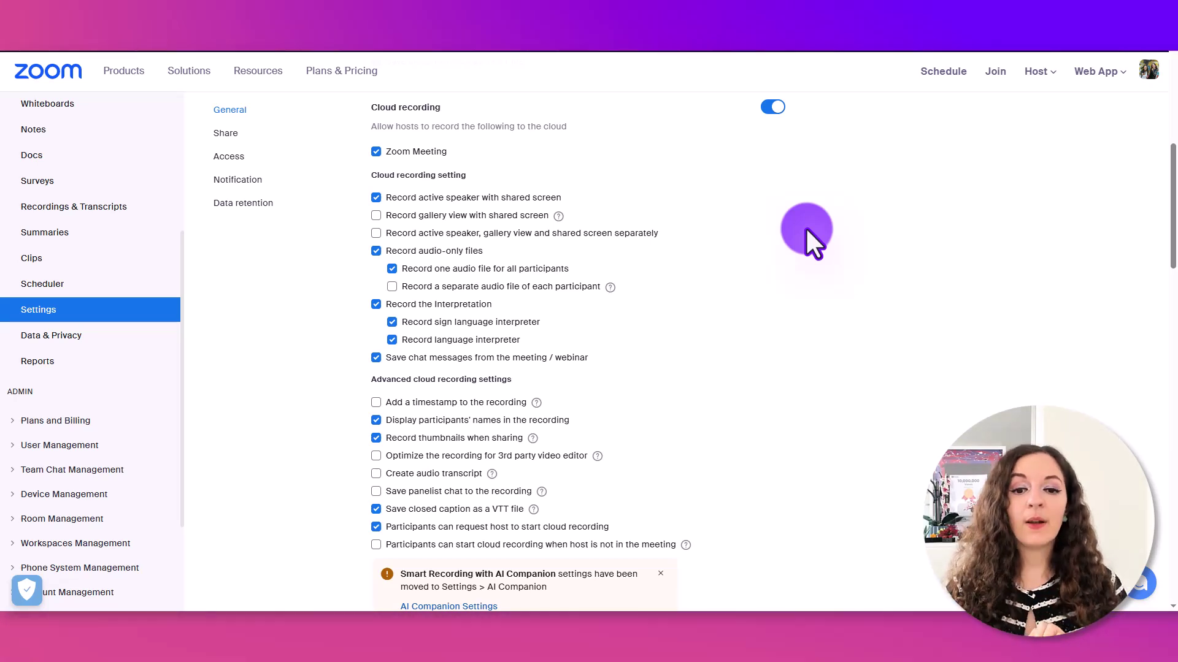
left_click(377, 233)
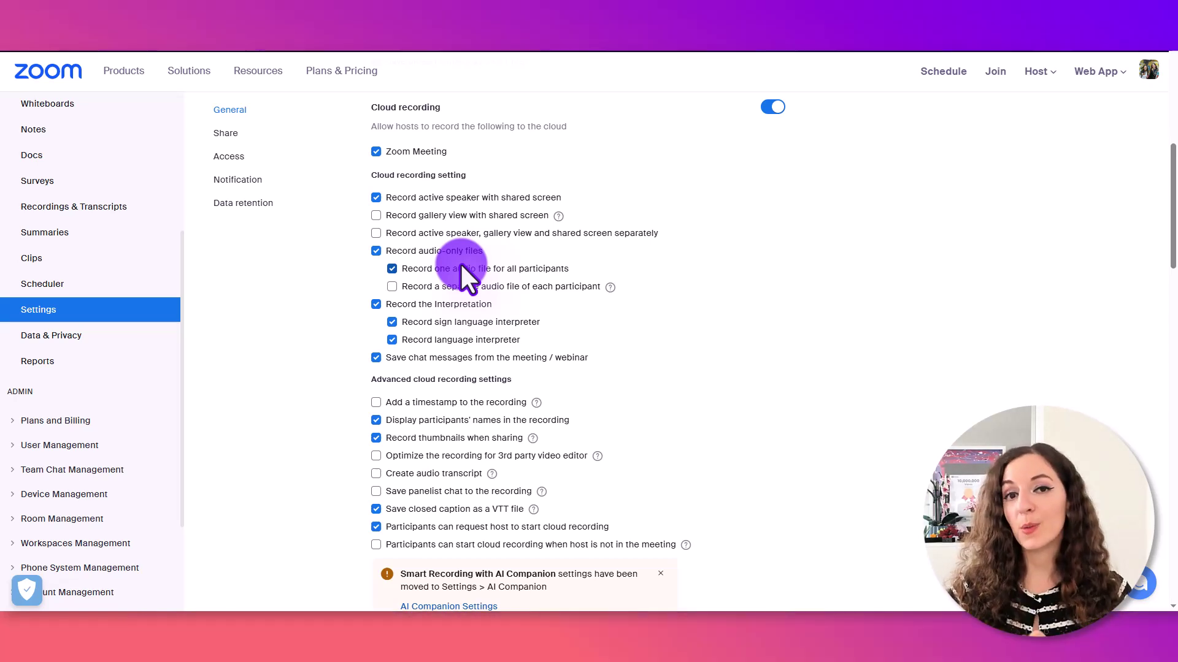
scroll(474, 344, "down", 1)
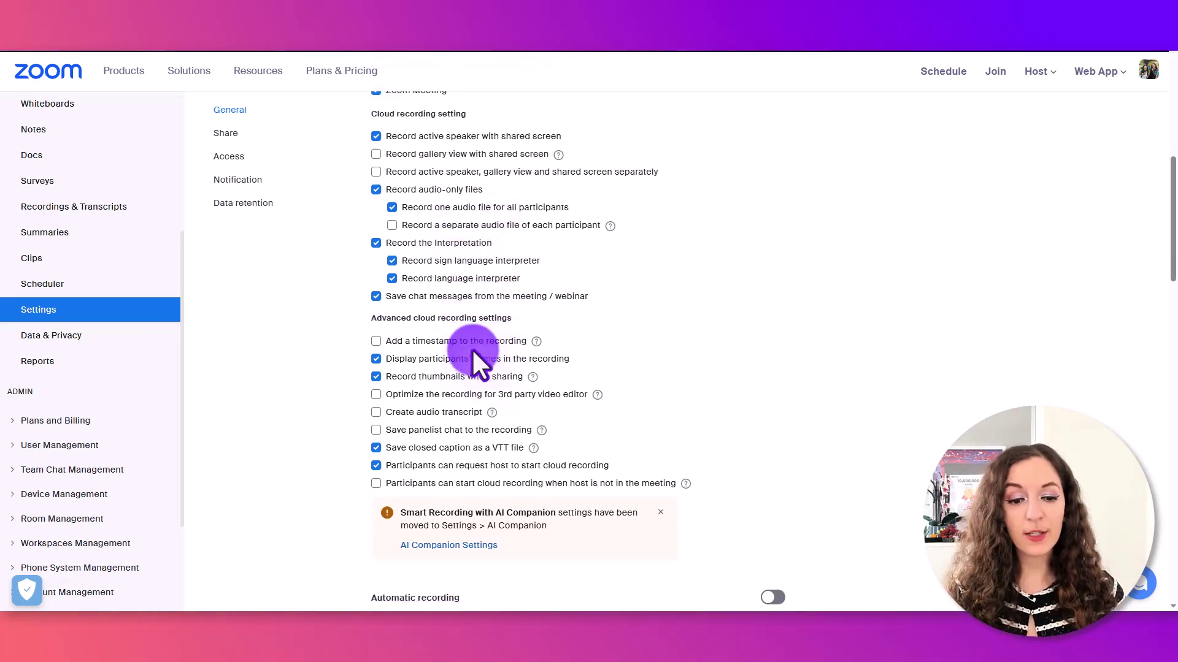
scroll(473, 349, "down", 2)
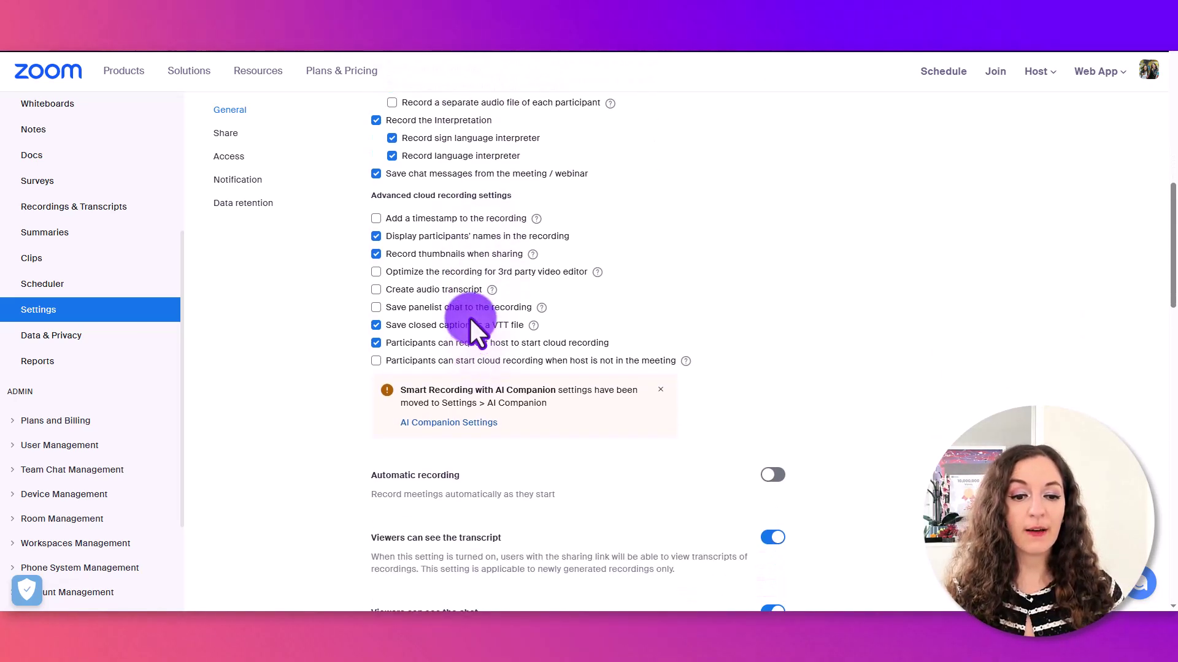
- Try the option that optimizes the cloud recording for a 3rd party video editor, and disable it again
left_click(375, 272)
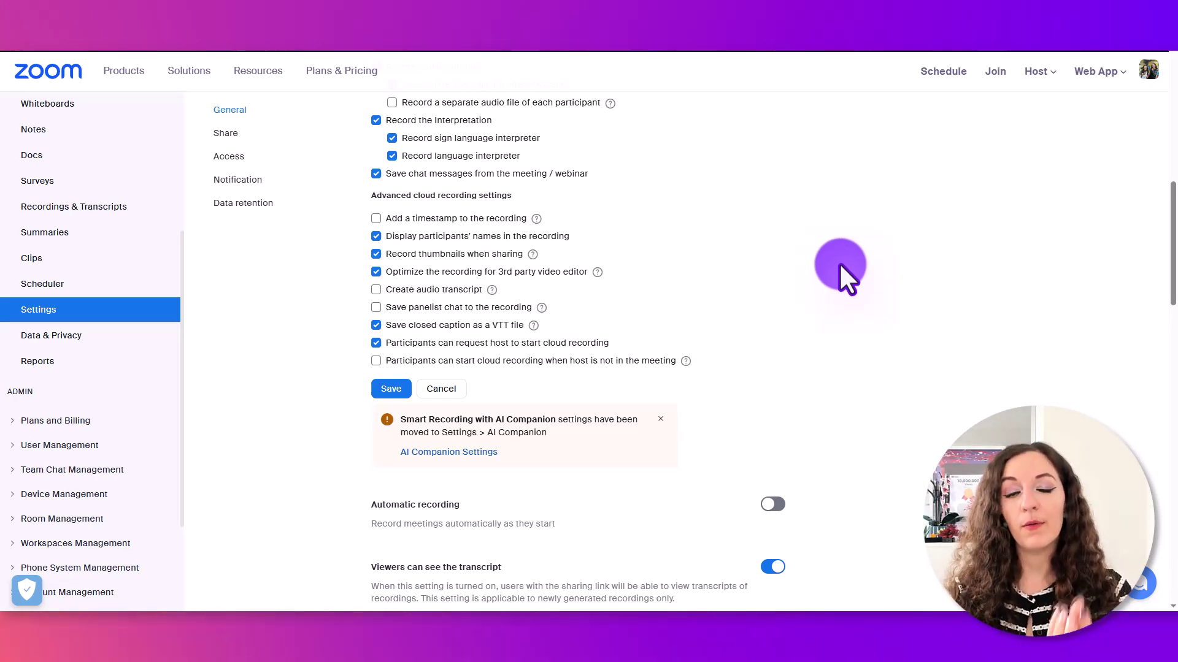
mouse_move(598, 272)
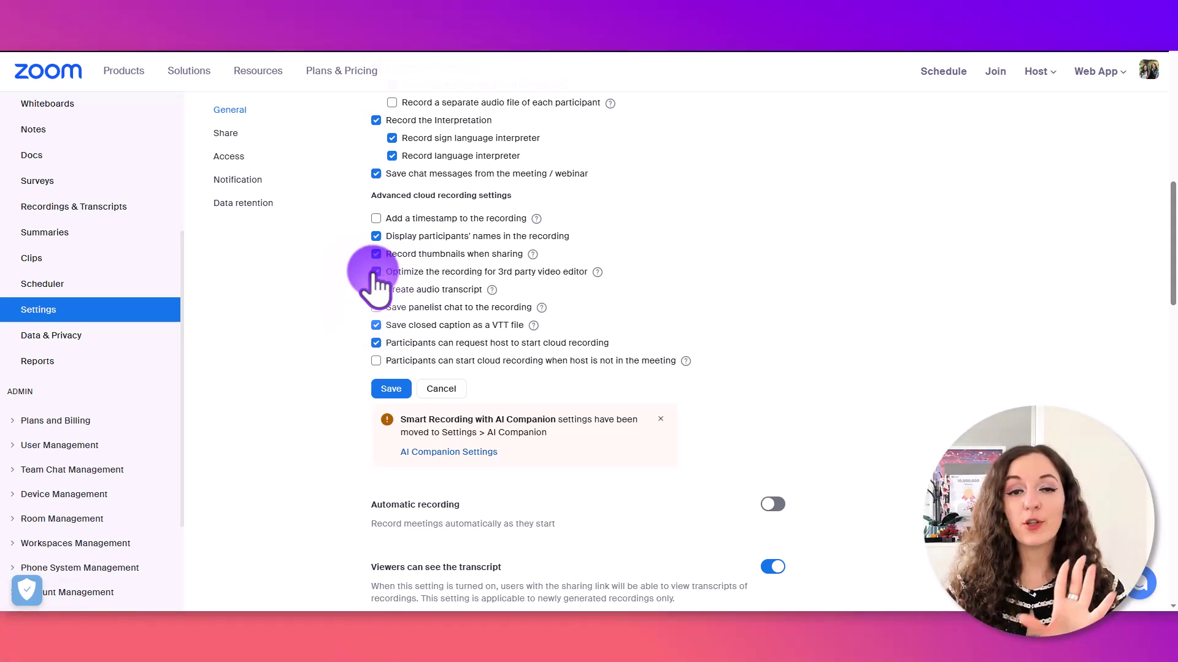
left_click(376, 272)
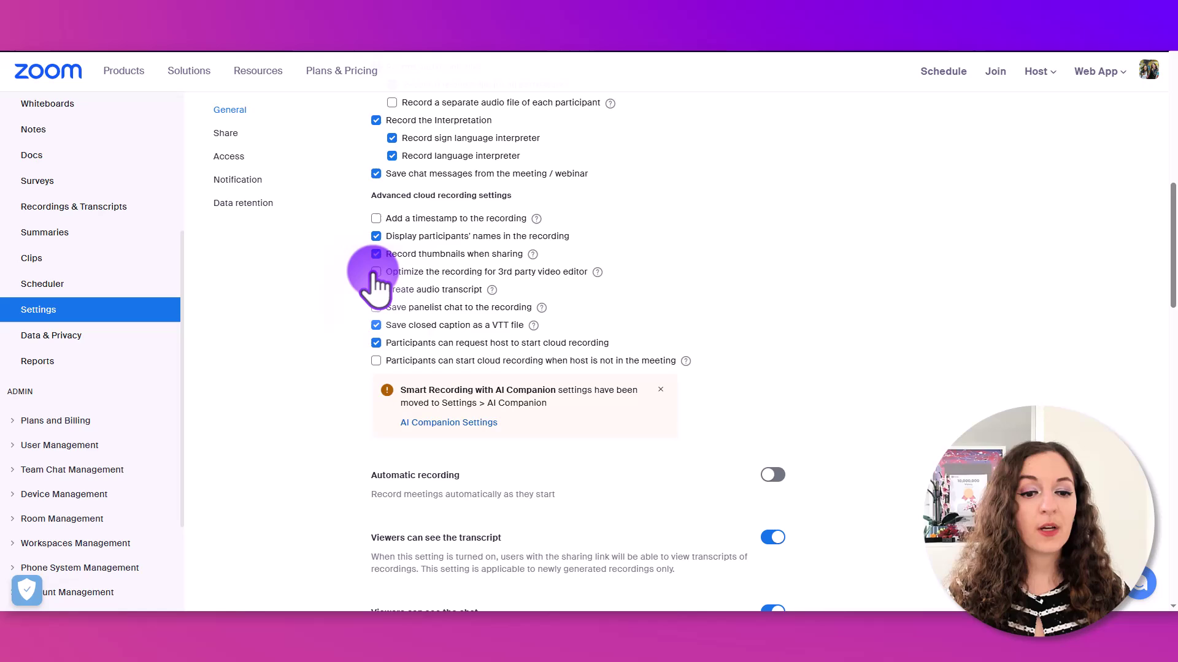
- Host a new meeting with video on and open it in the Zoom Meetings desktop app
scroll(329, 300, "up", 6)
scroll(61, 273, "up", 4)
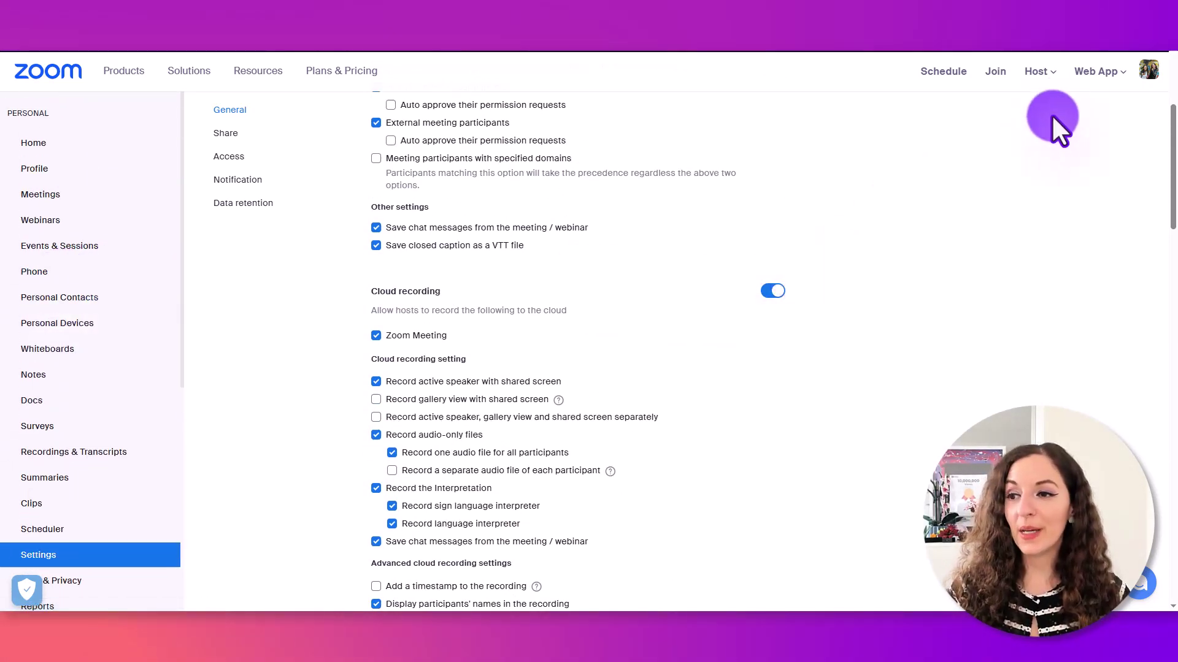
left_click(1041, 73)
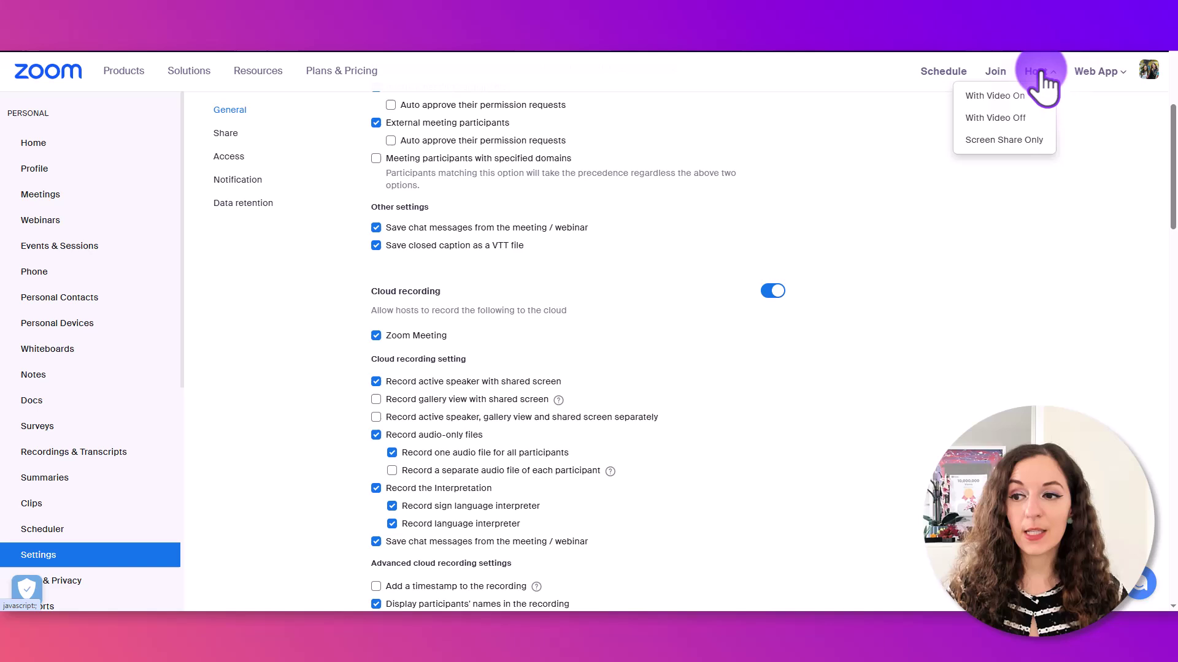
left_click(995, 98)
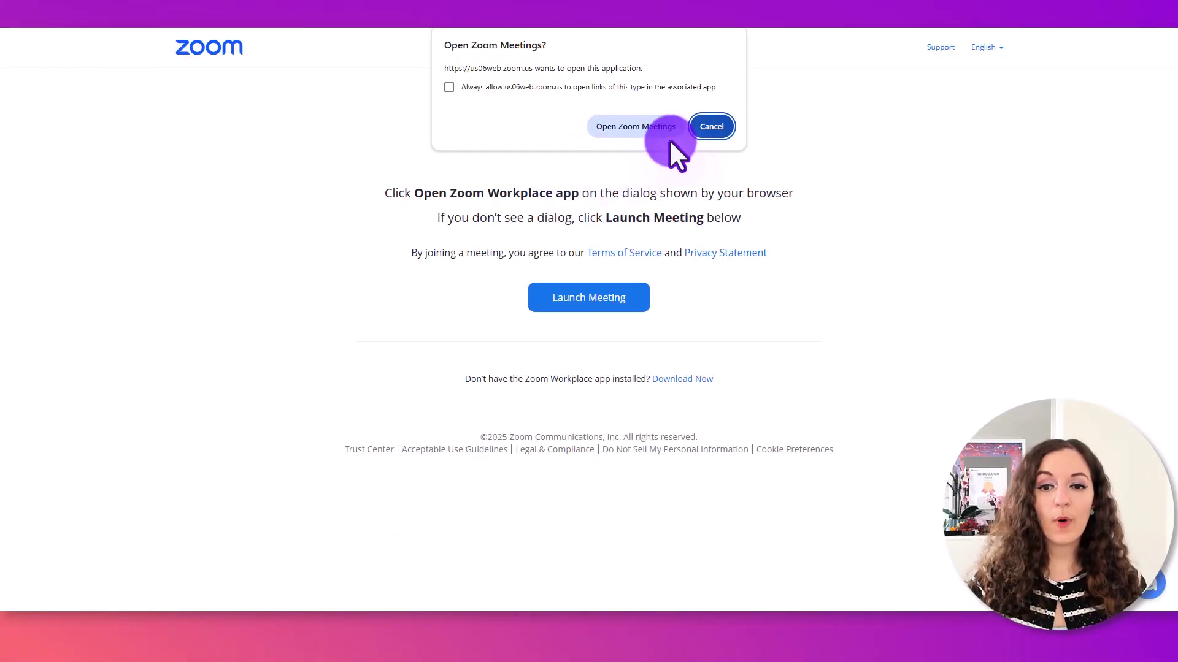
left_click(655, 122)
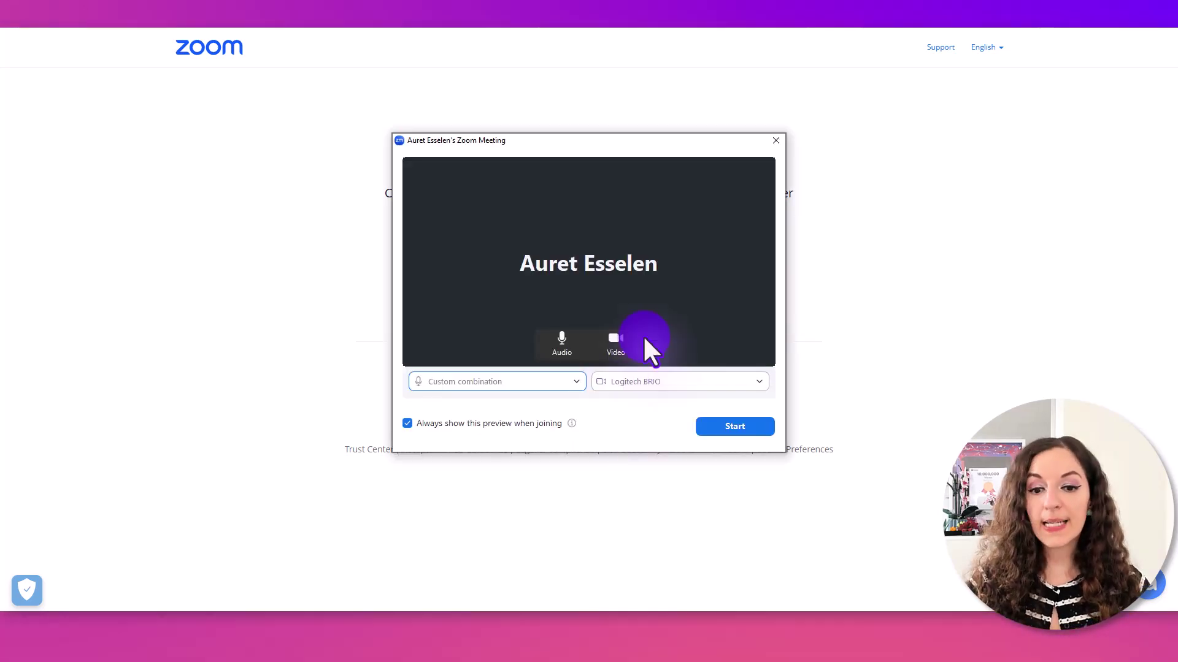
- Turn off video and audio in the meeting preview and check the available cameras
left_click(613, 341)
left_click(562, 343)
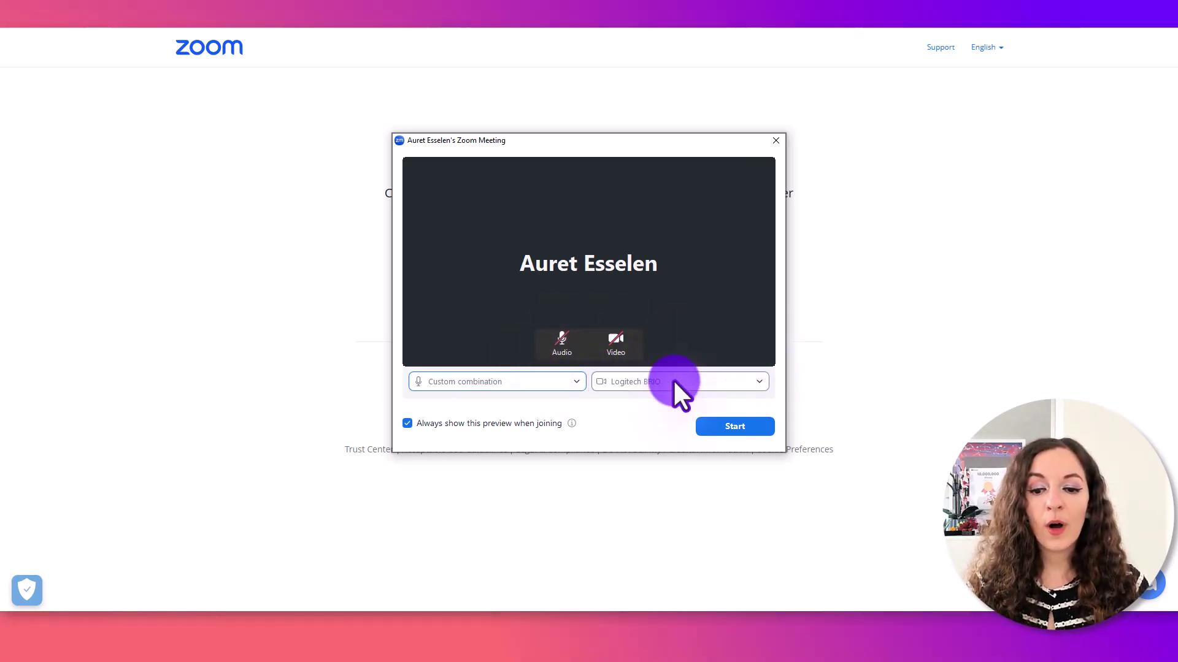
left_click(709, 375)
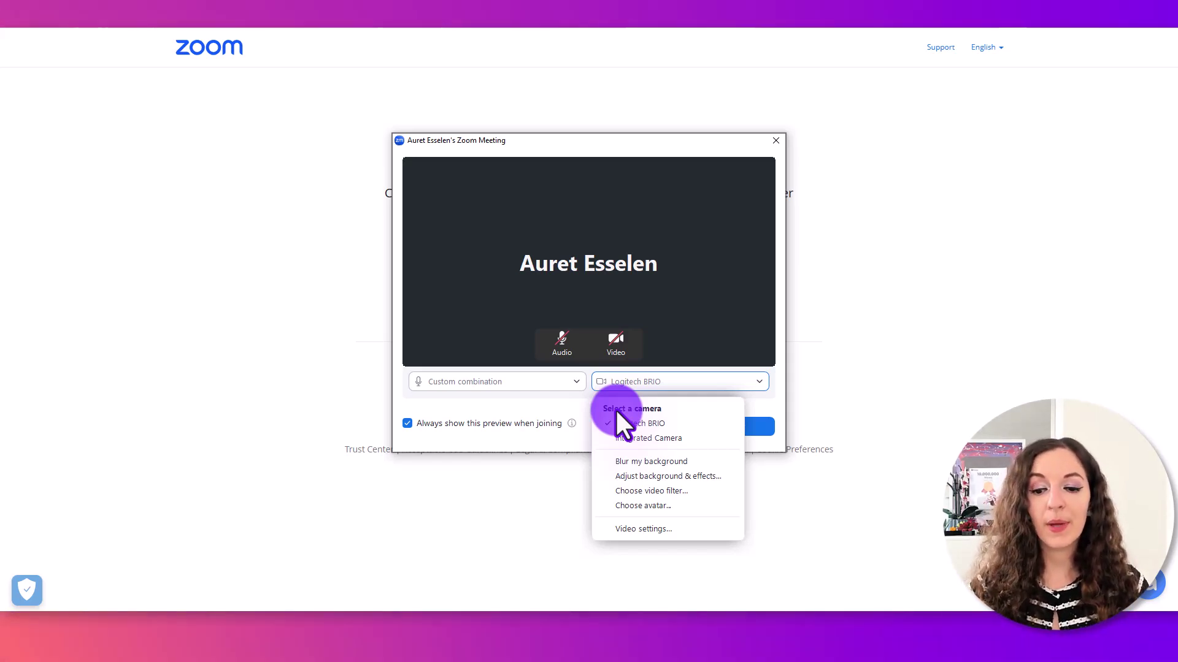
left_click(628, 381)
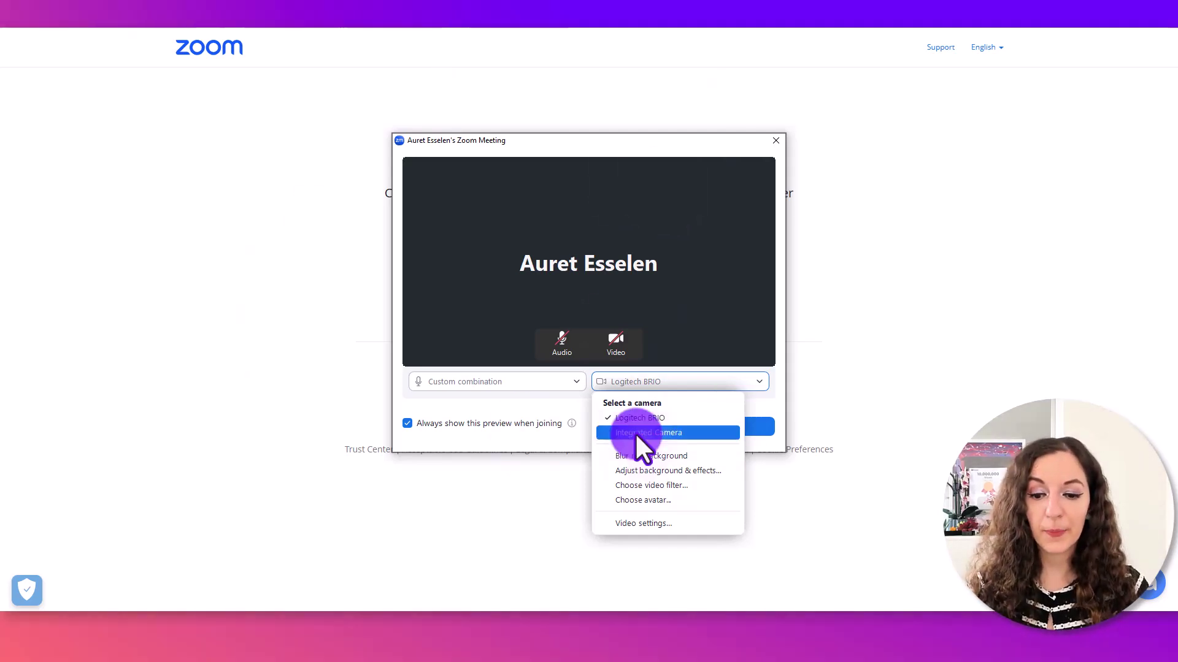
- Choose the Intel Smart Sound Technology microphone for the meeting and start the meeting
left_click(528, 382)
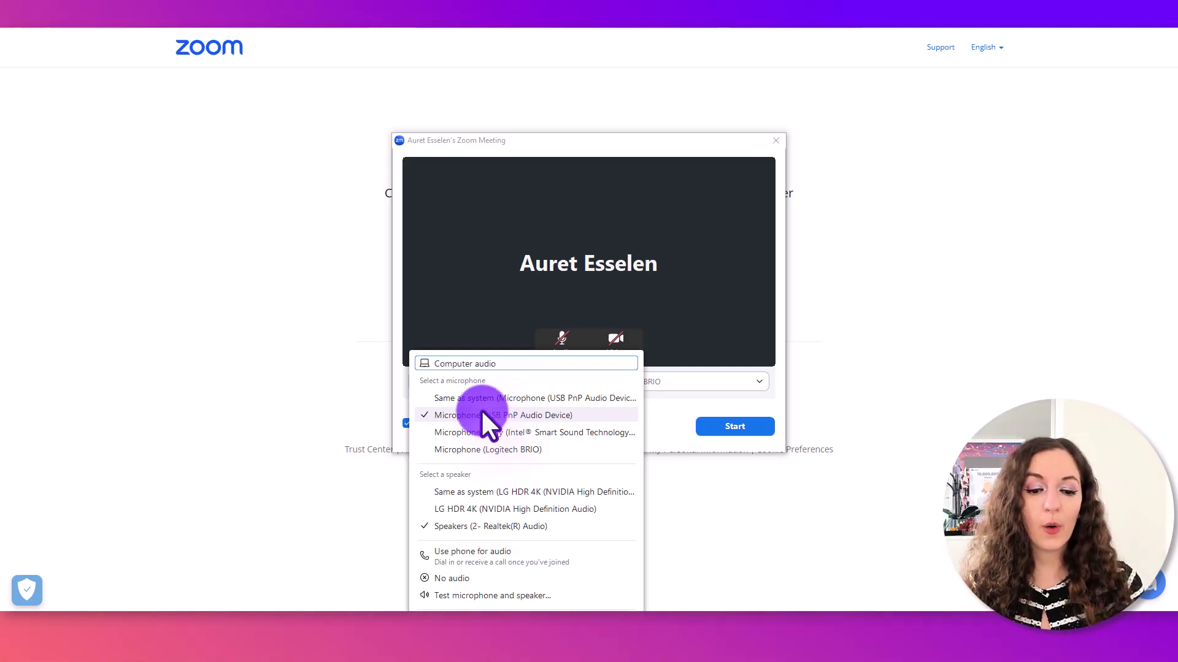
left_click(516, 432)
left_click(725, 425)
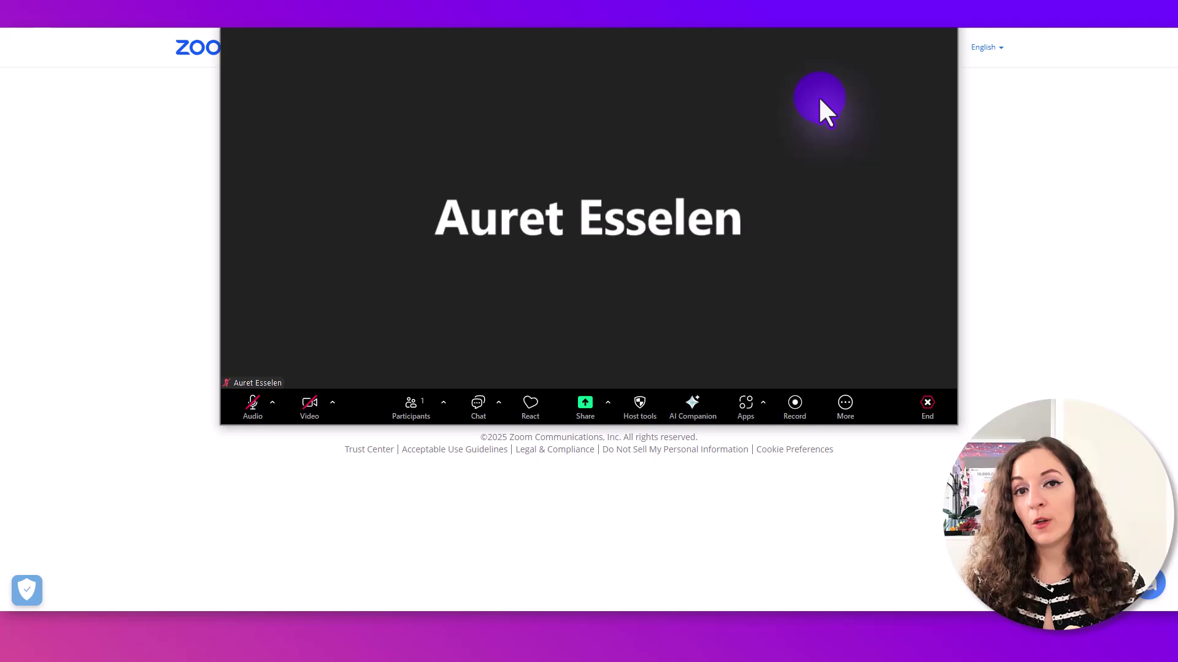
- Share the TechSmith Camtasia 2021 application window in the meeting
left_click(583, 406)
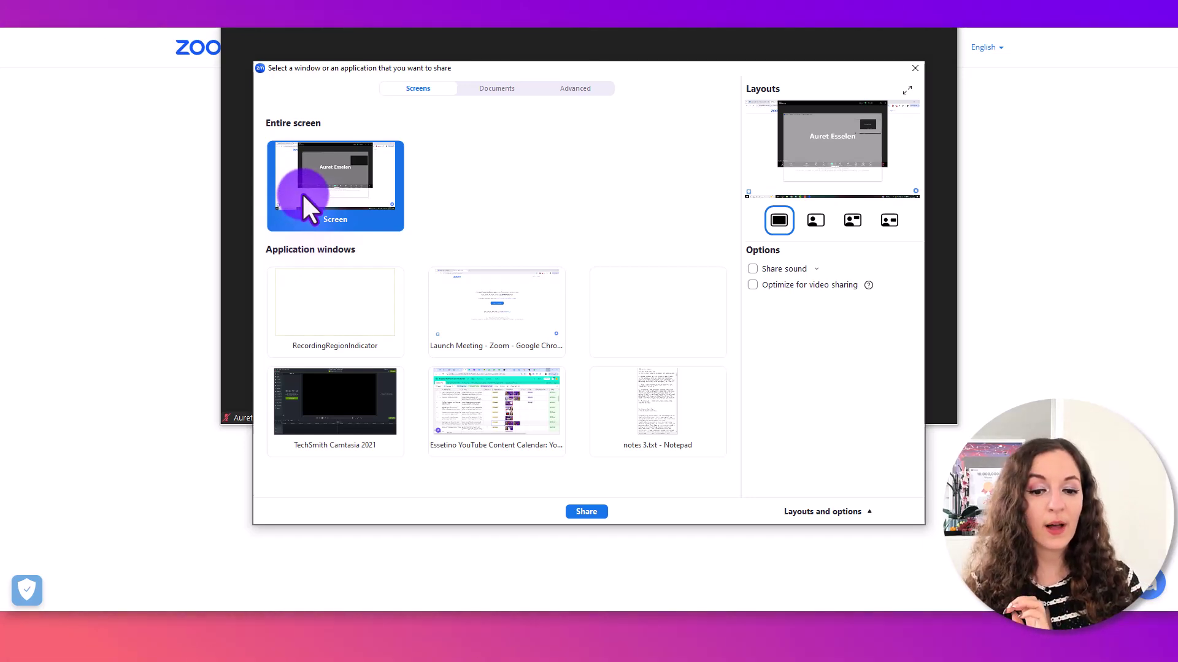
left_click(322, 386)
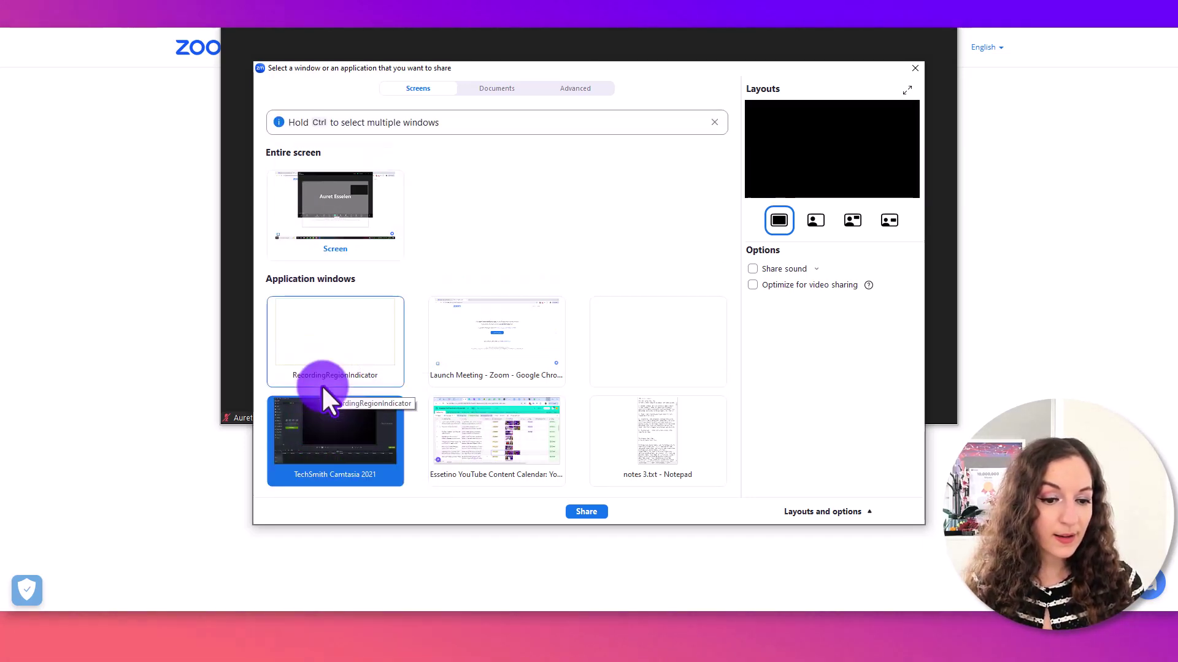
left_click(593, 513)
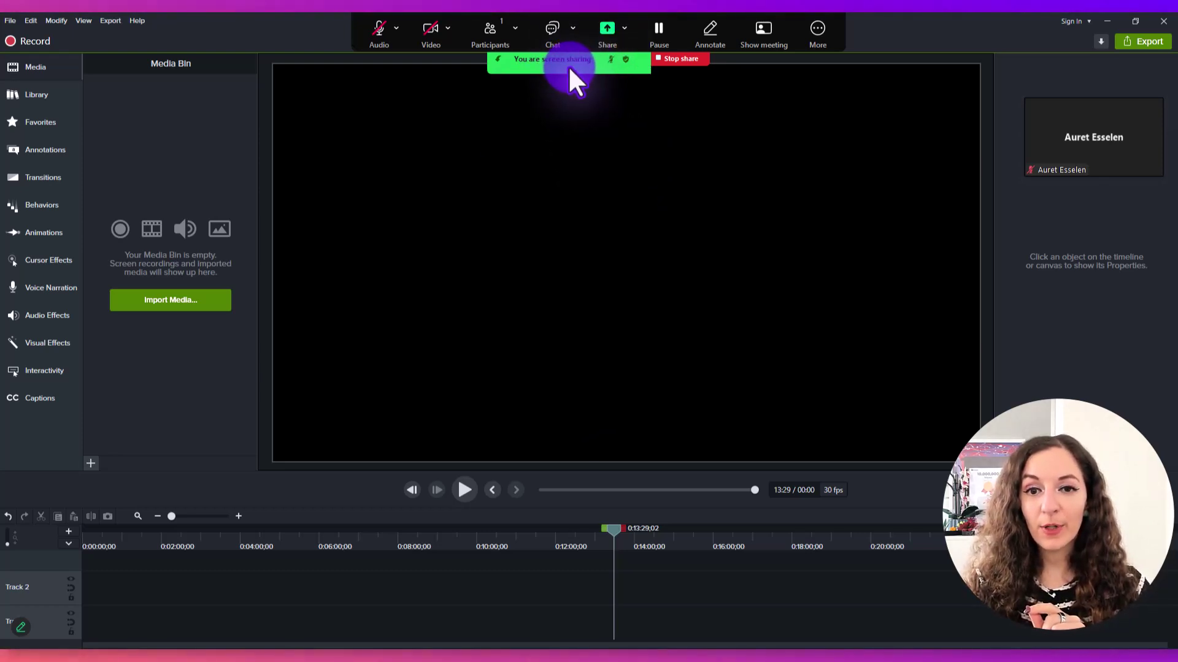
- Open the layout options for the ongoing screen share
mouse_move(569, 69)
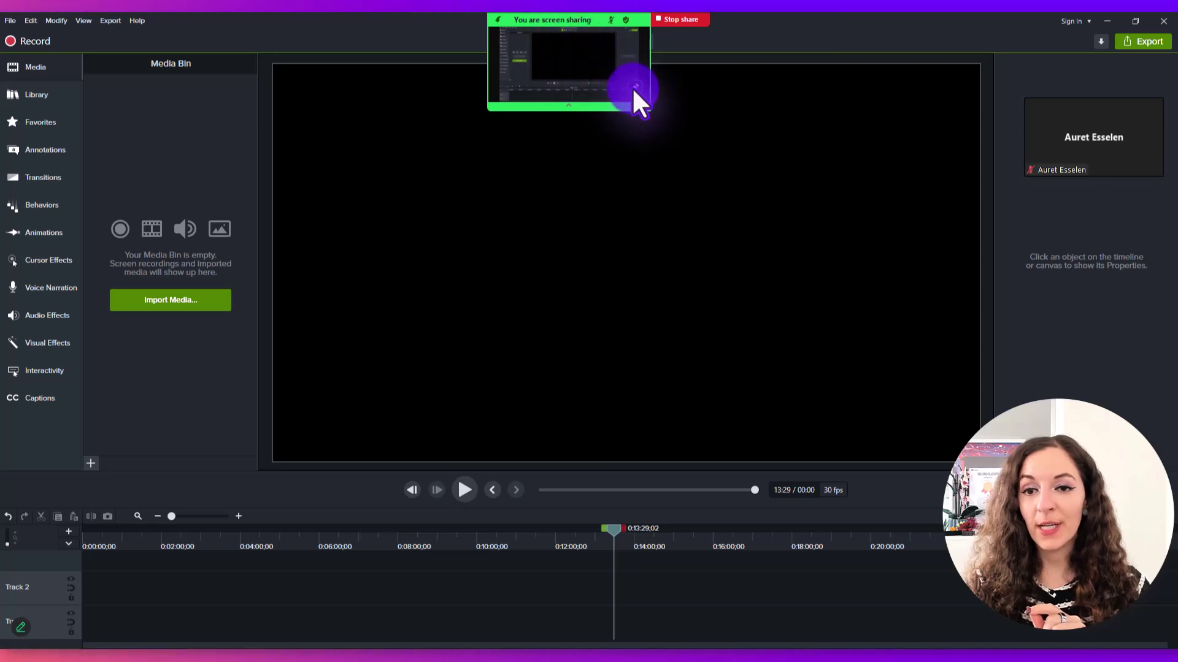
left_click(631, 86)
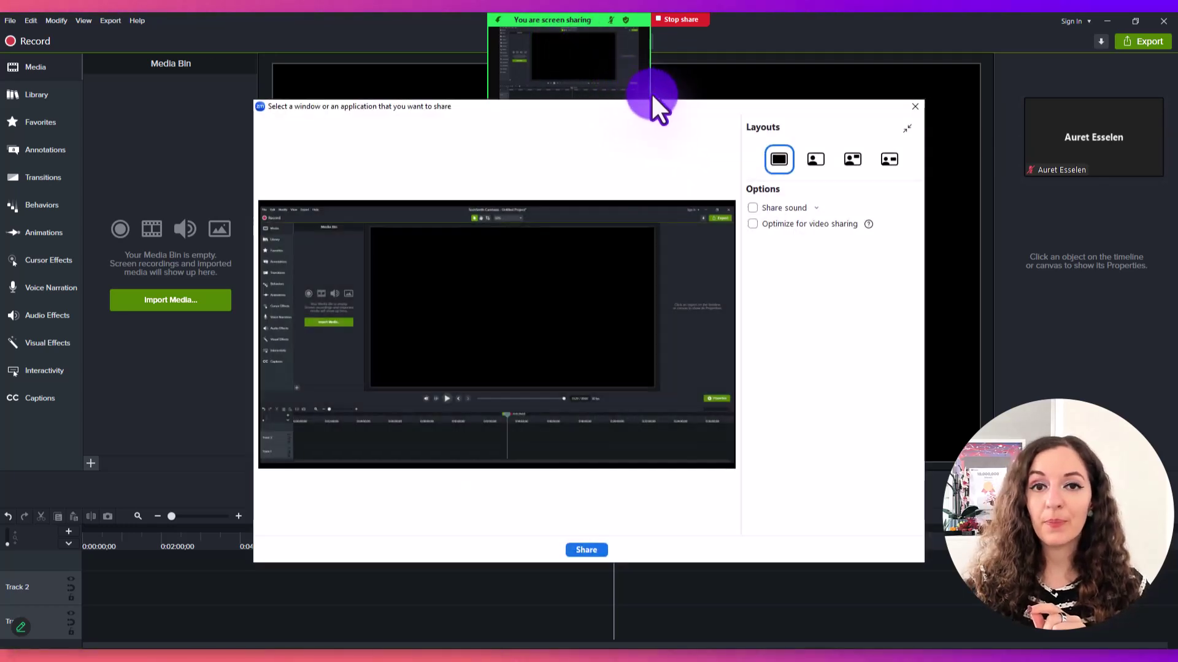
- Try the two layouts with the speaker overlapping the shared window, shrinking the speaker frame in each and moving the first to the lower-right corner
left_click(816, 158)
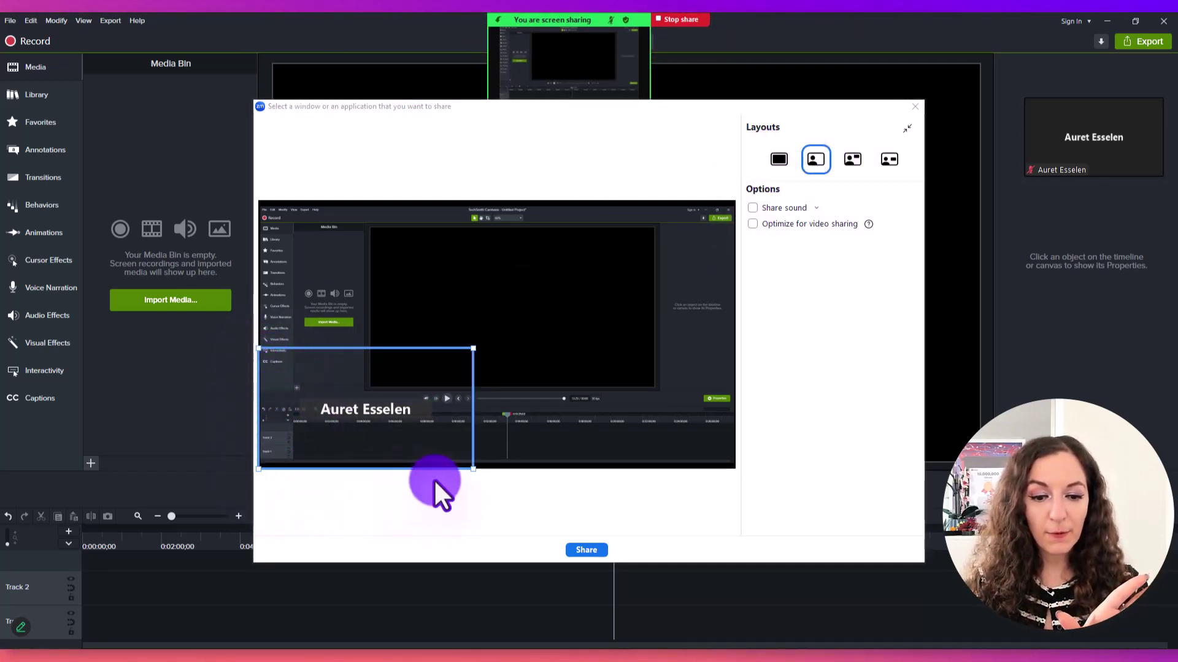
left_click_drag(473, 348, 399, 384)
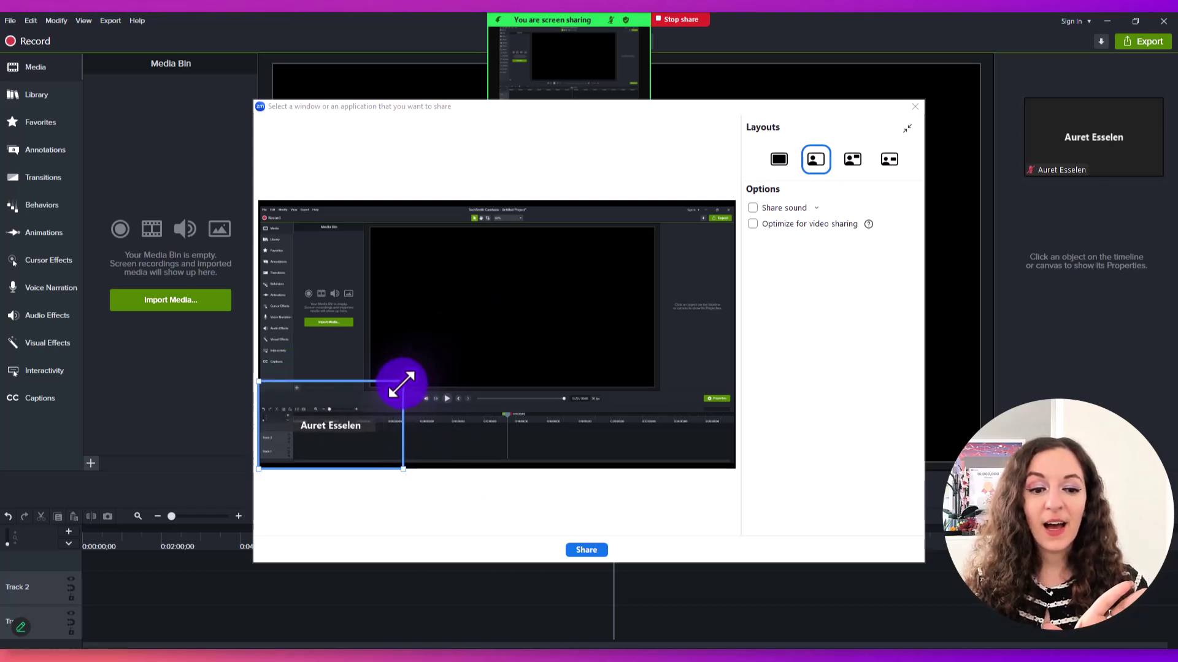
left_click_drag(334, 402, 665, 413)
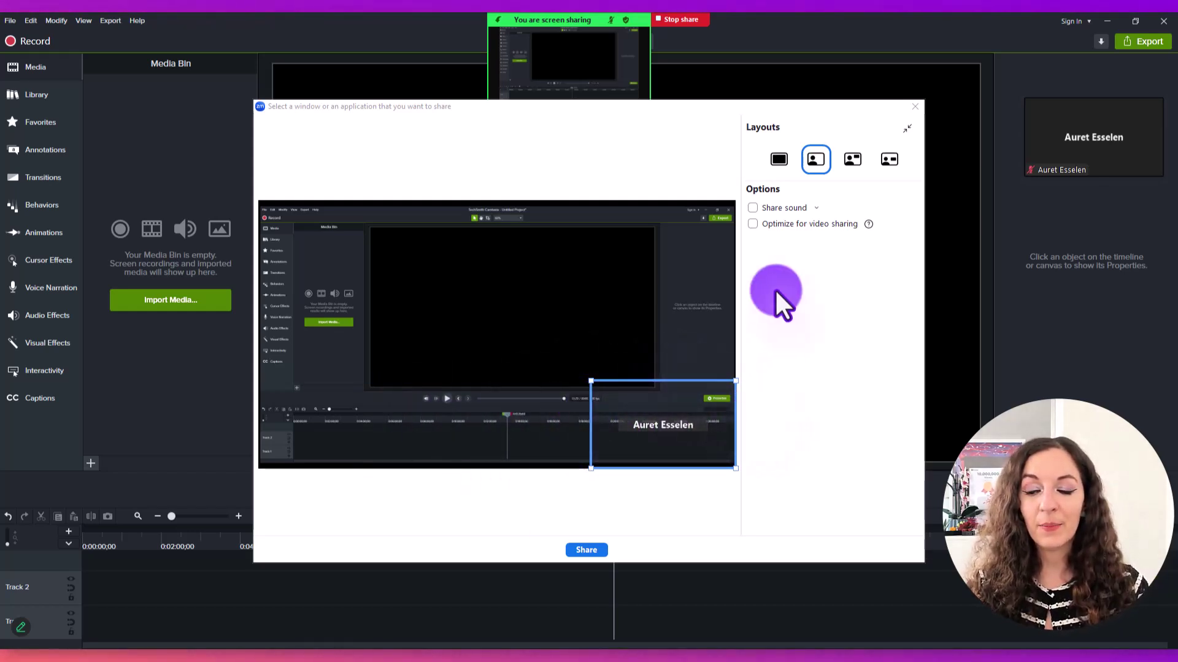
left_click(852, 160)
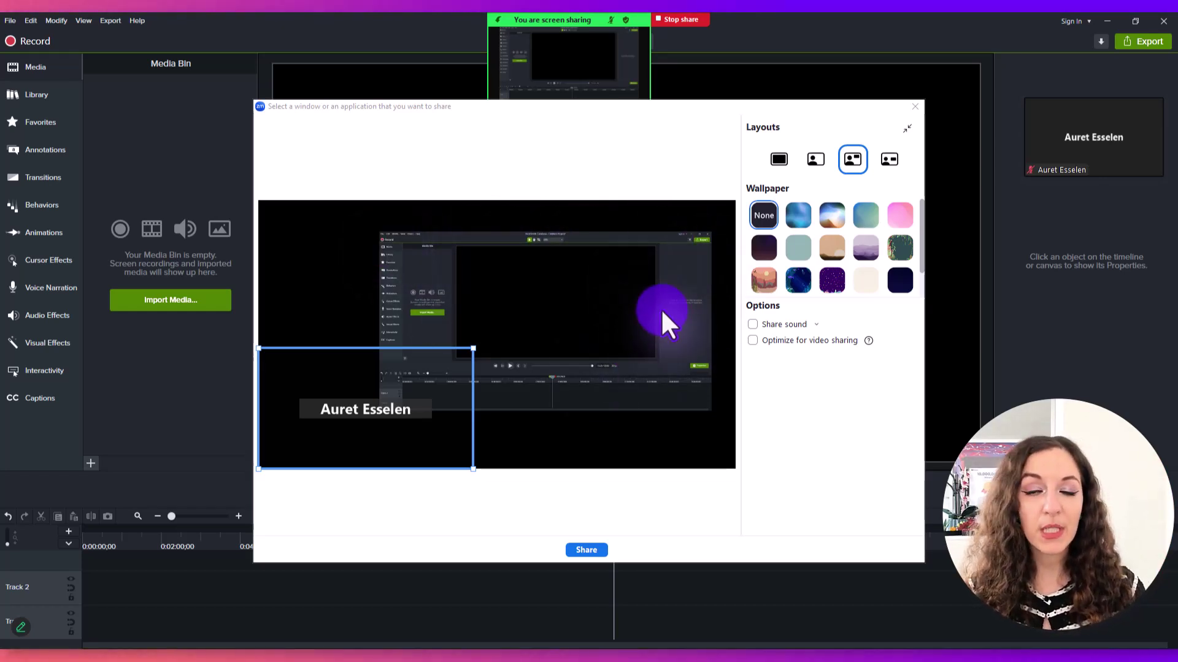
left_click_drag(470, 350, 415, 372)
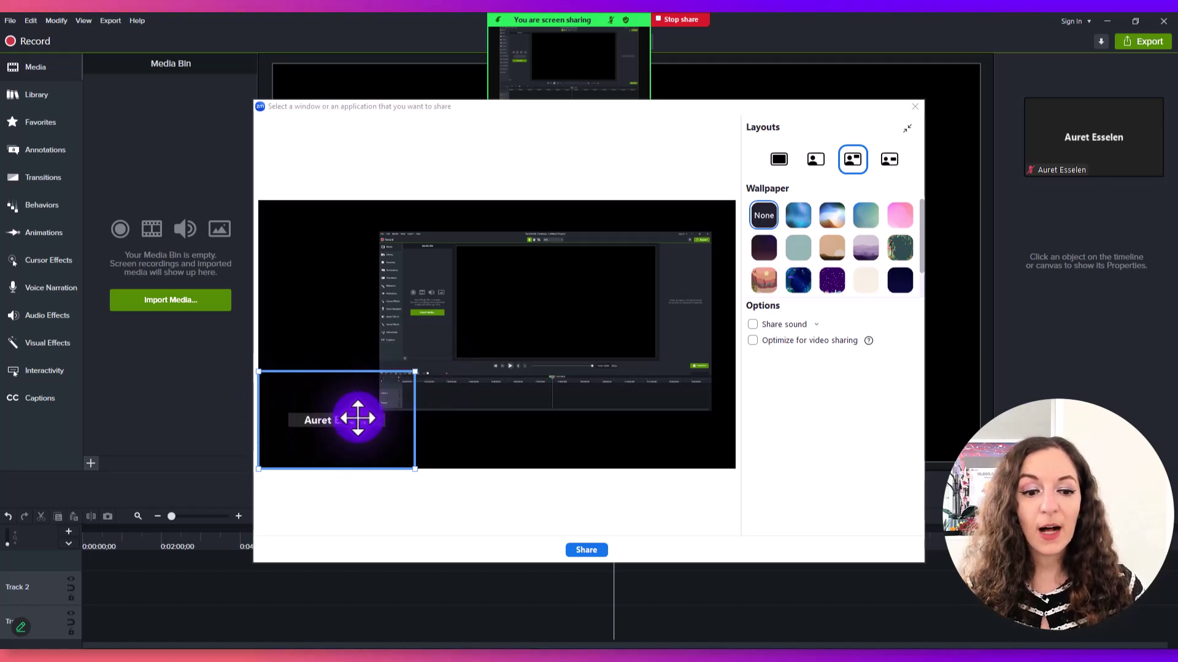
- Apply the side-by-side layout of speaker and shared window to the screen share, with Share sound enabled
left_click(891, 157)
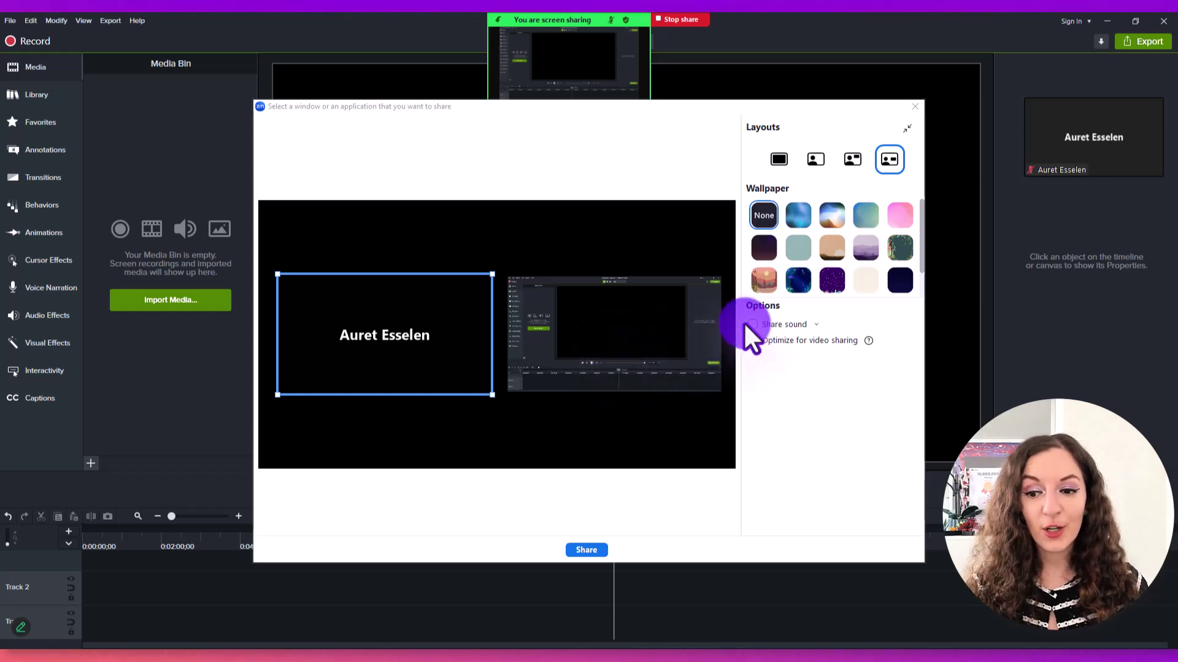
mouse_move(755, 324)
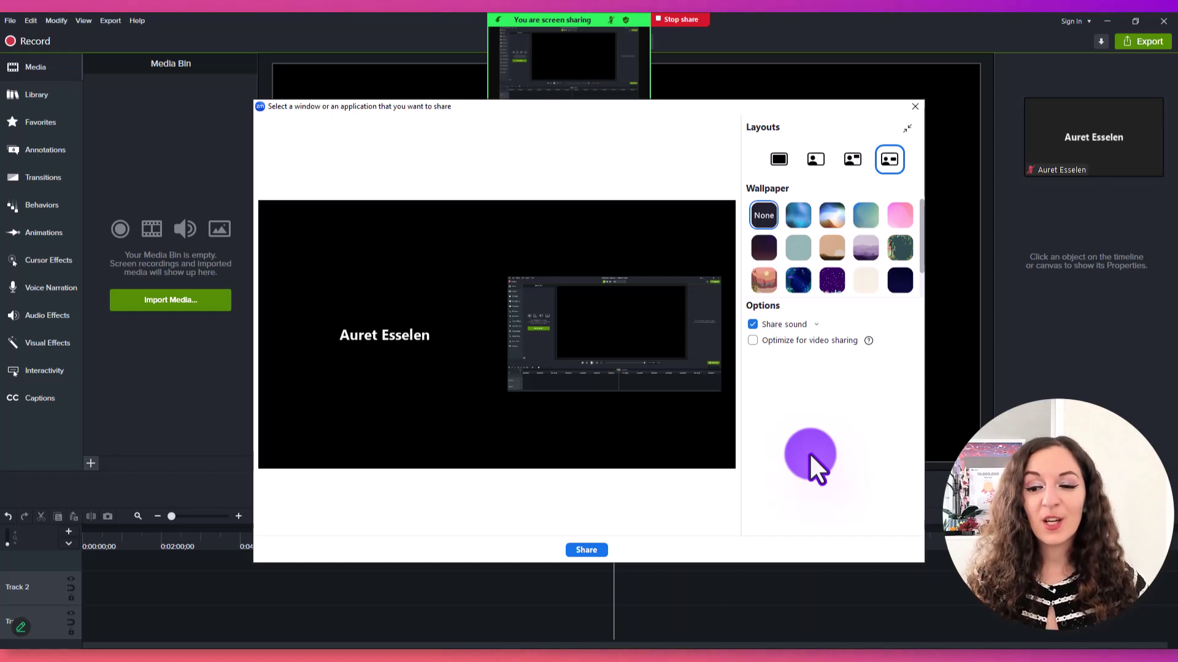
mouse_move(712, 321)
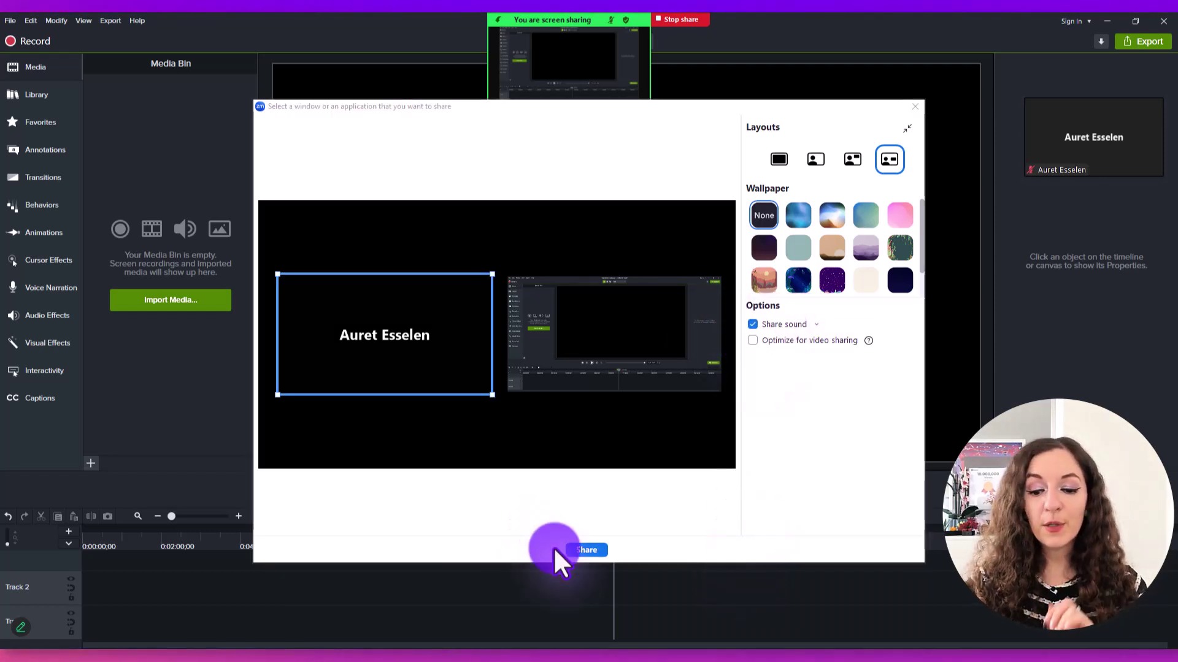
left_click(583, 549)
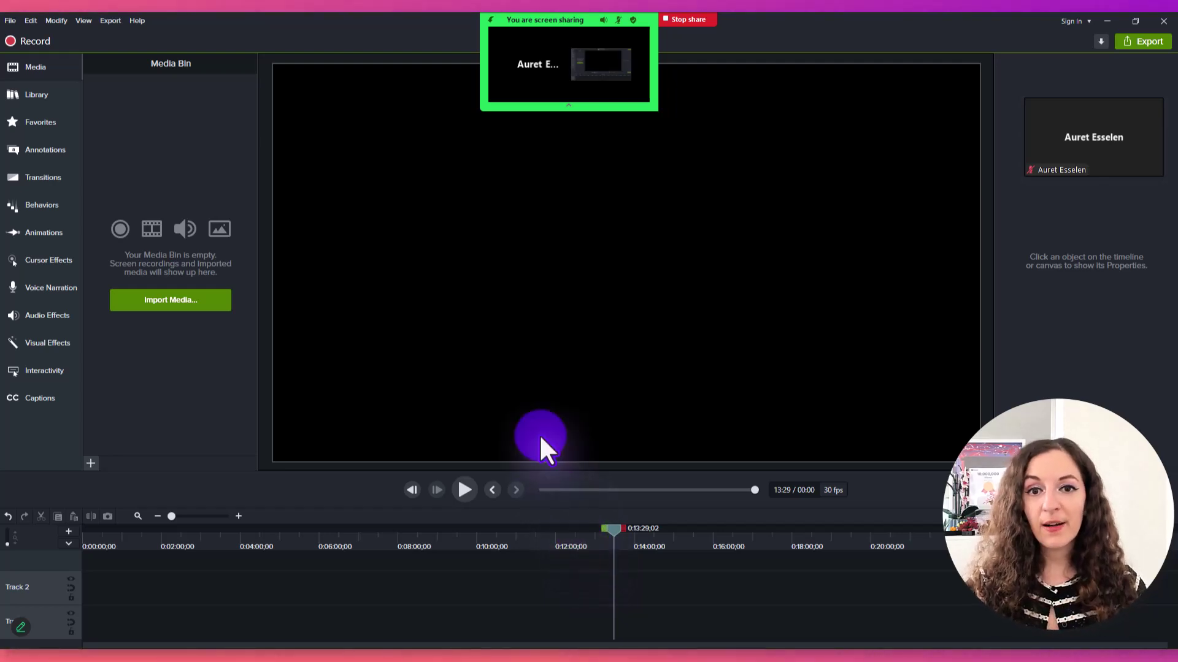
mouse_move(634, 16)
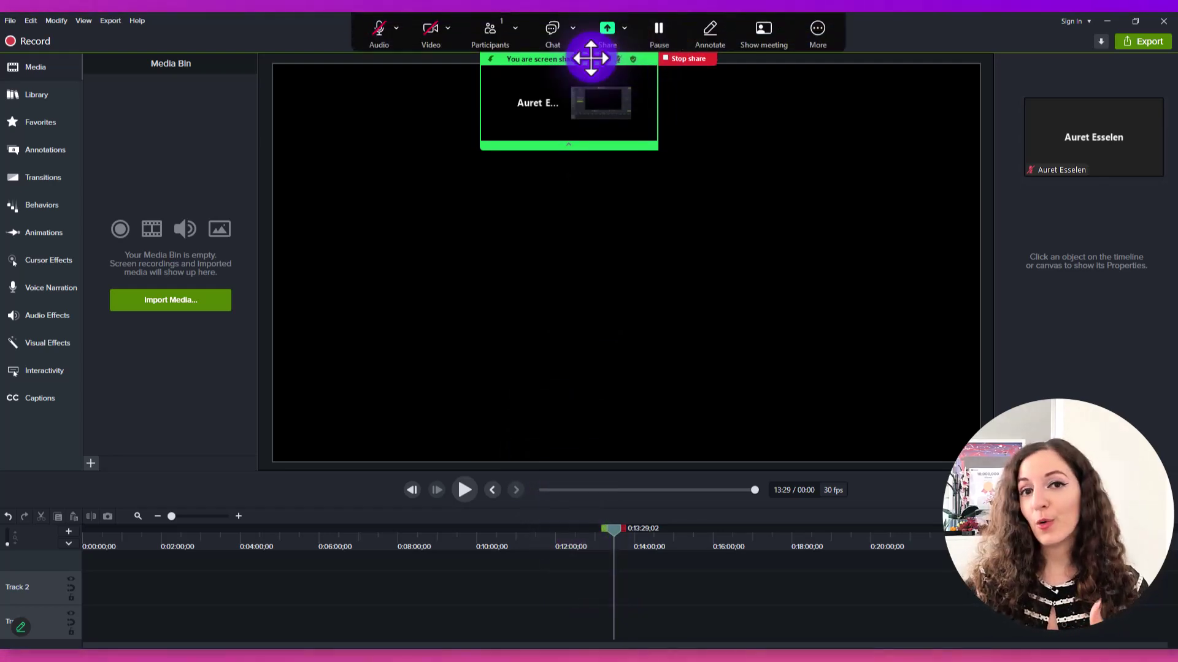
- Start recording the meeting to this computer and dismiss the prompt about being muted
left_click(816, 26)
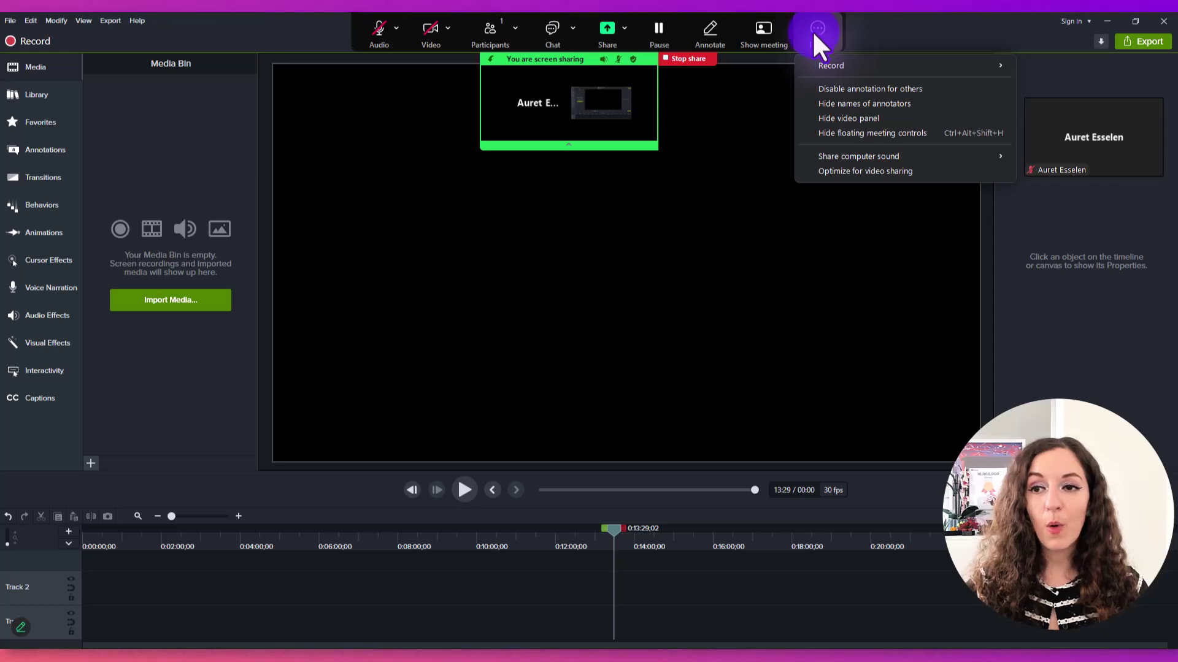
mouse_move(823, 61)
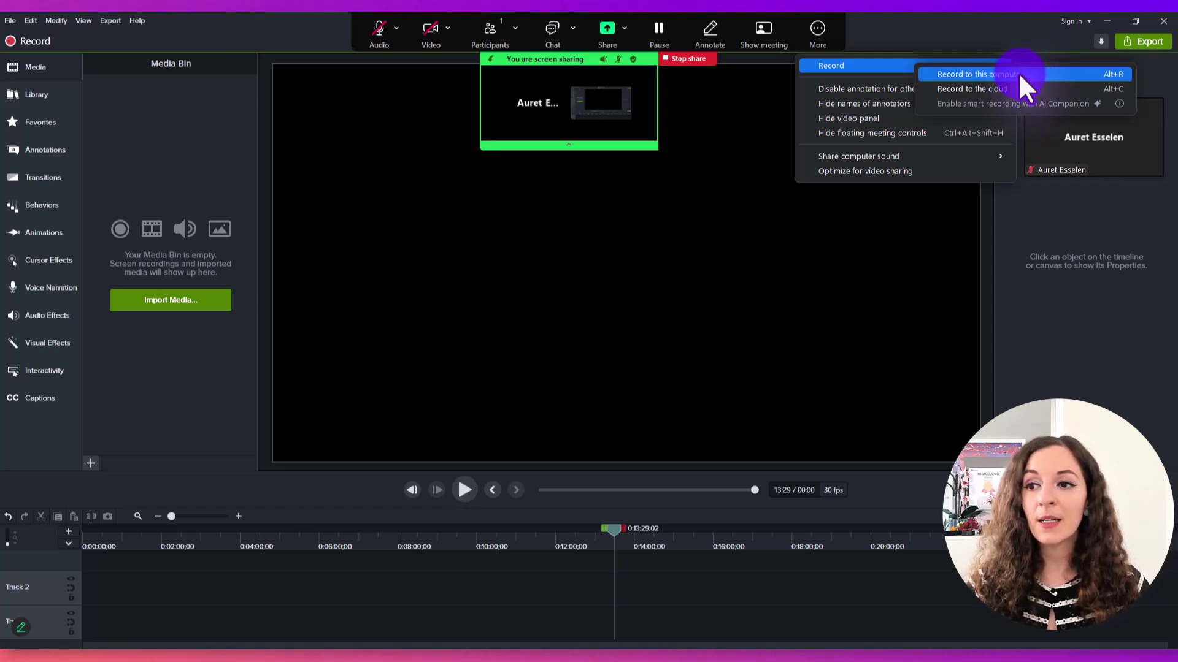
left_click(1019, 72)
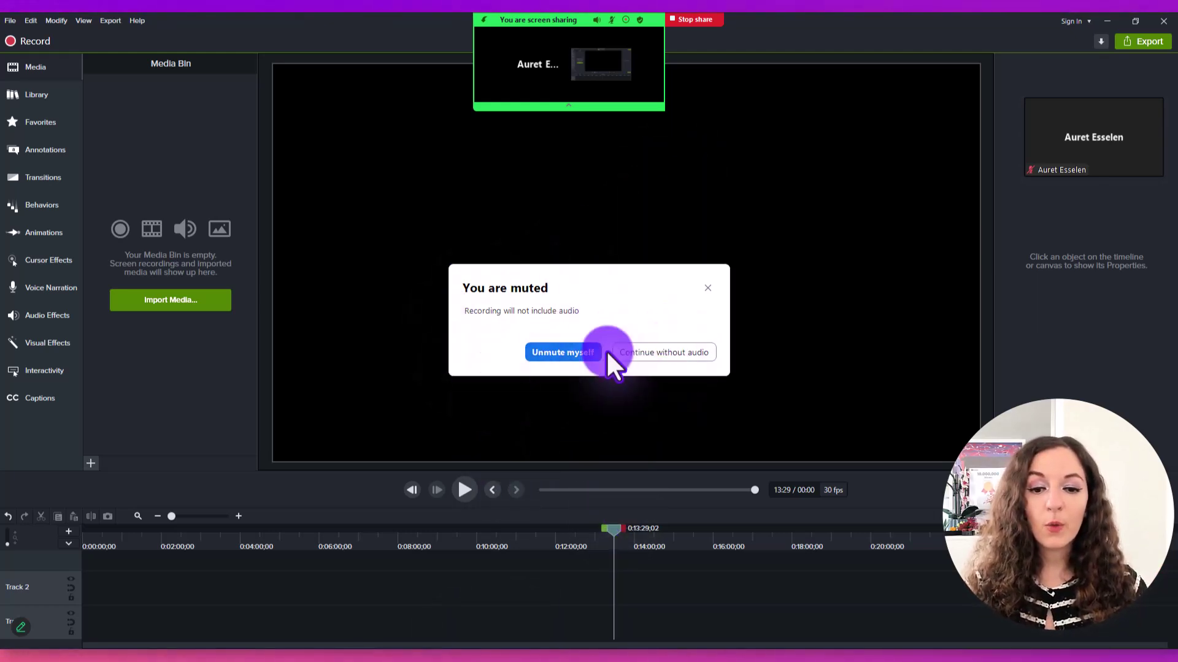
left_click(708, 287)
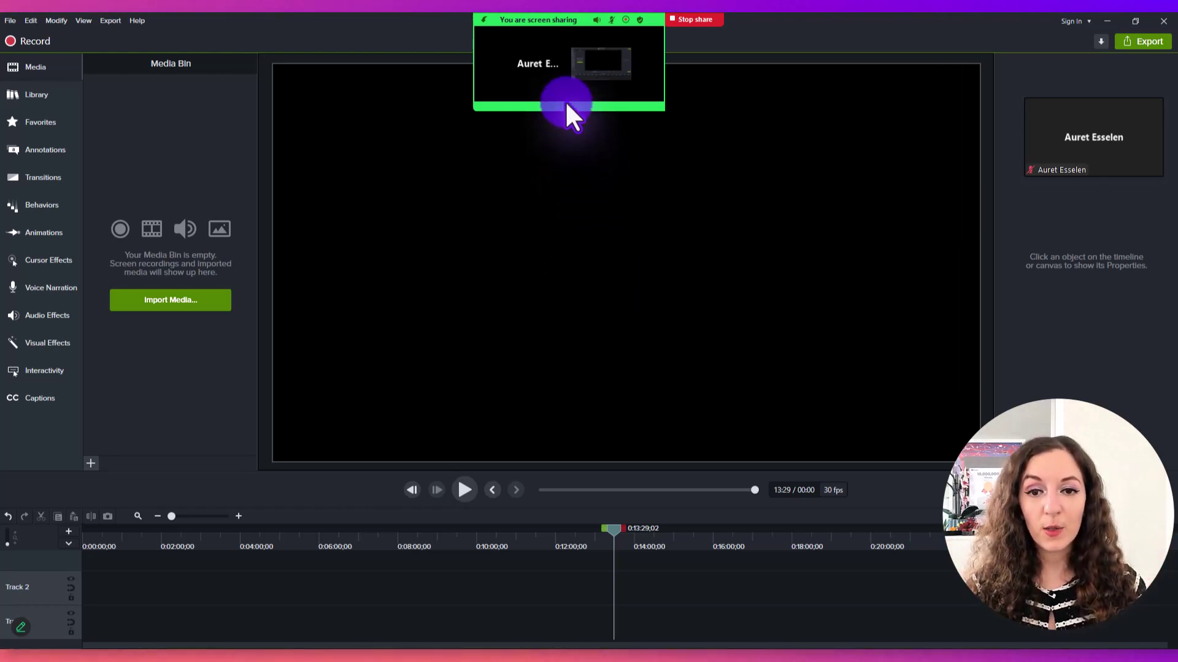
- Switch the ongoing screen share to the layout showing only the shared window, without the speaker
mouse_move(565, 101)
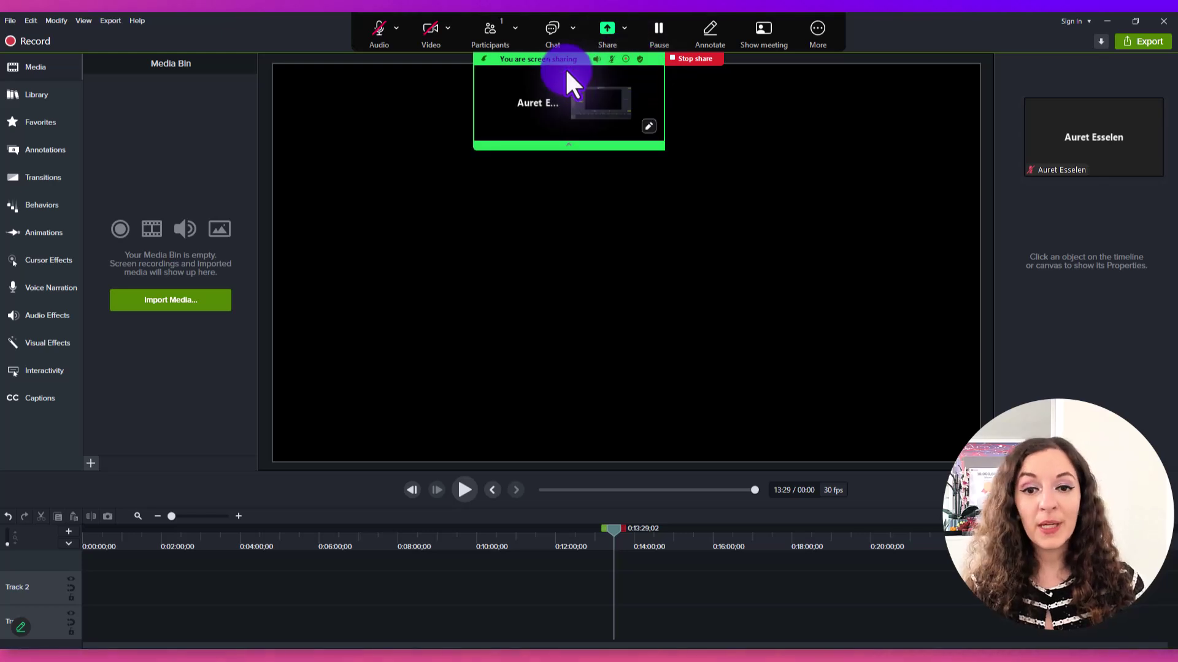
left_click(648, 86)
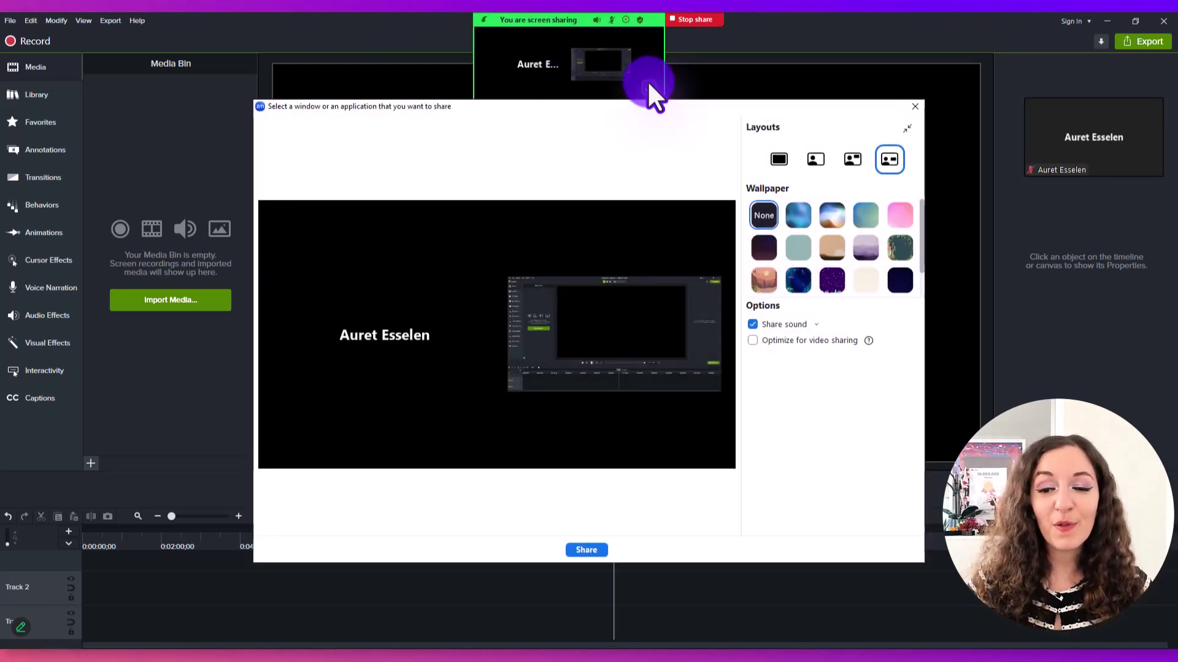
left_click(772, 159)
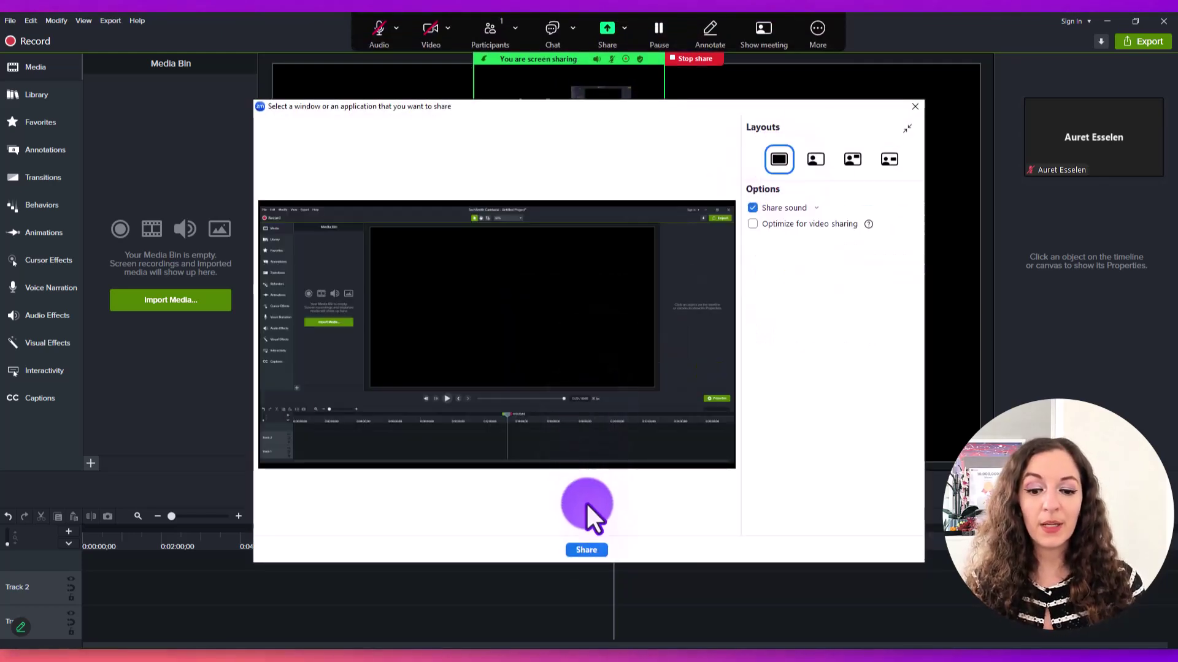
left_click(586, 549)
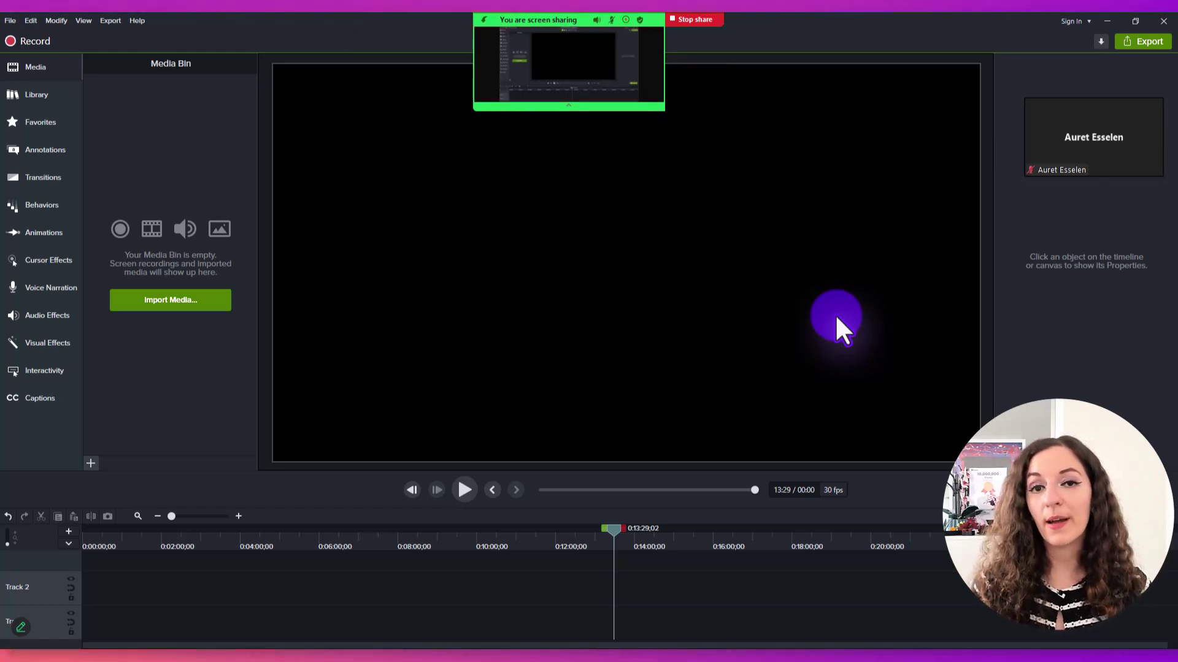
- Stop the screen share and stop the meeting recording
left_click(693, 18)
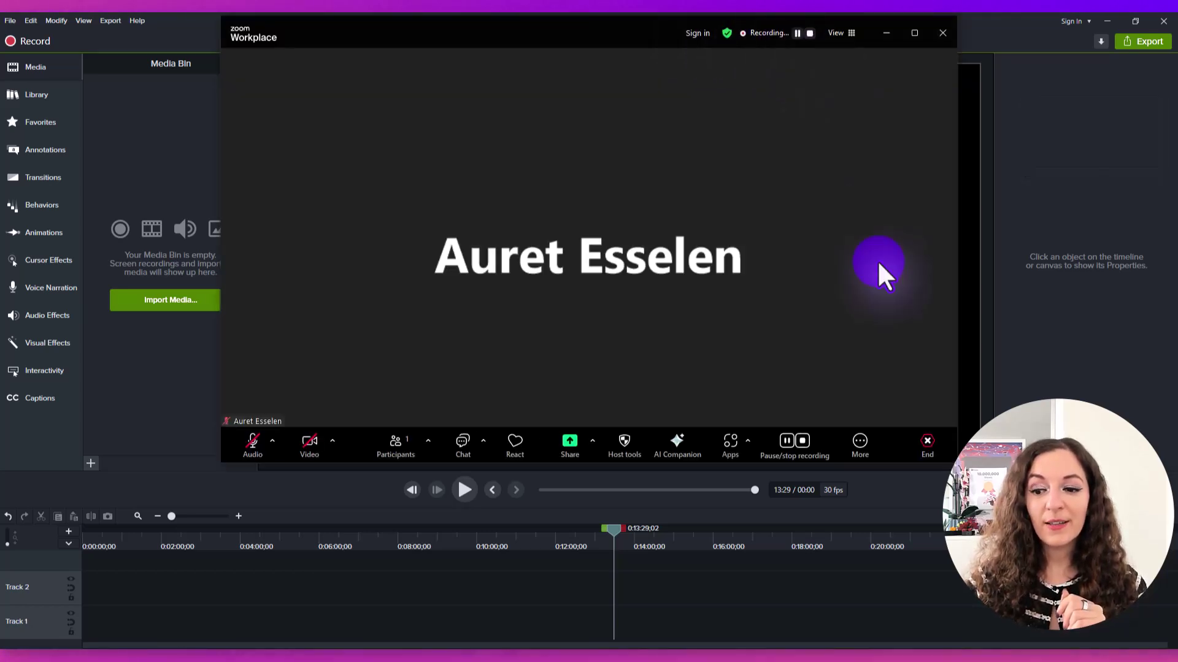
left_click(801, 441)
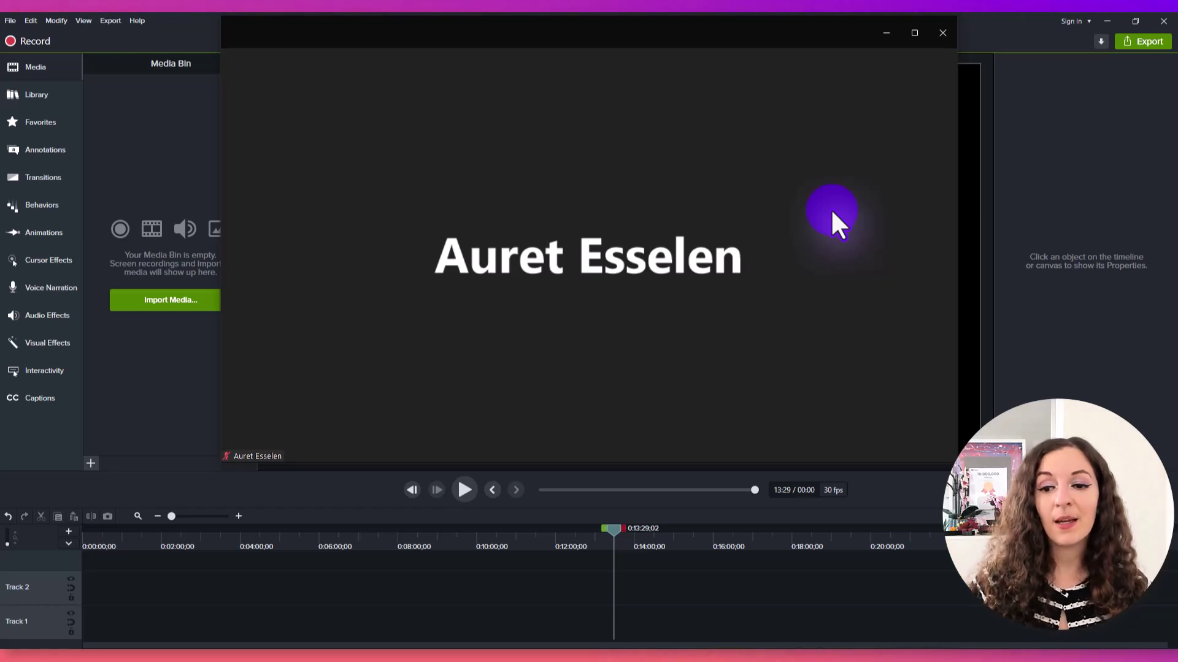
- End the meeting for all participants
mouse_move(952, 405)
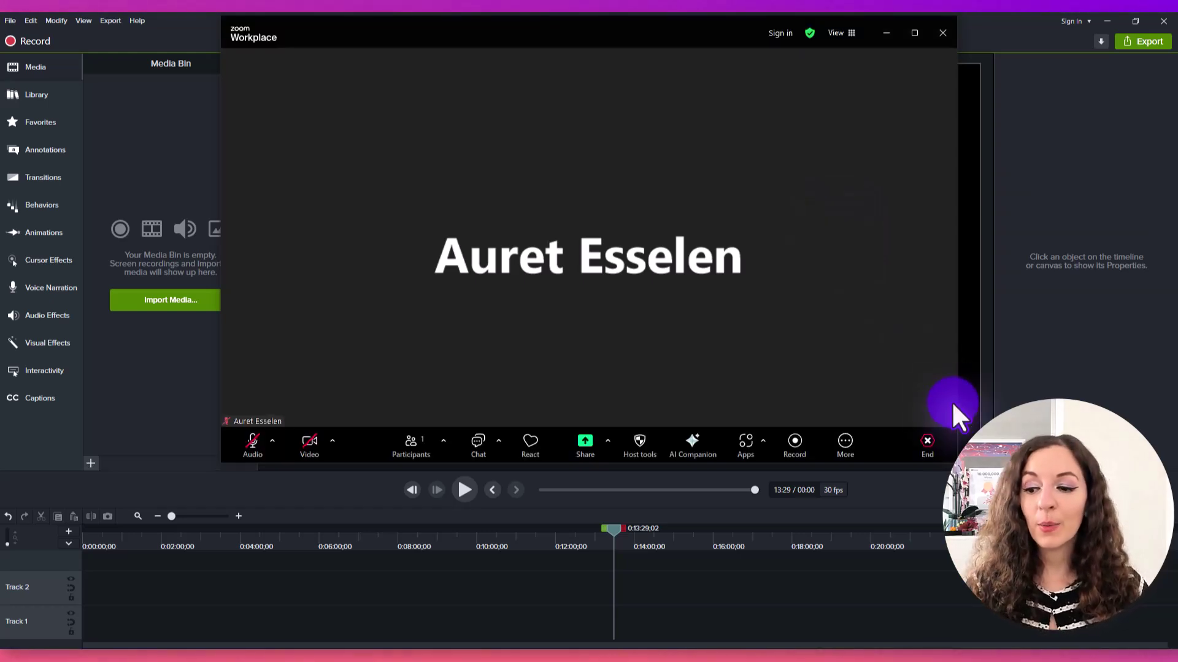
left_click(921, 445)
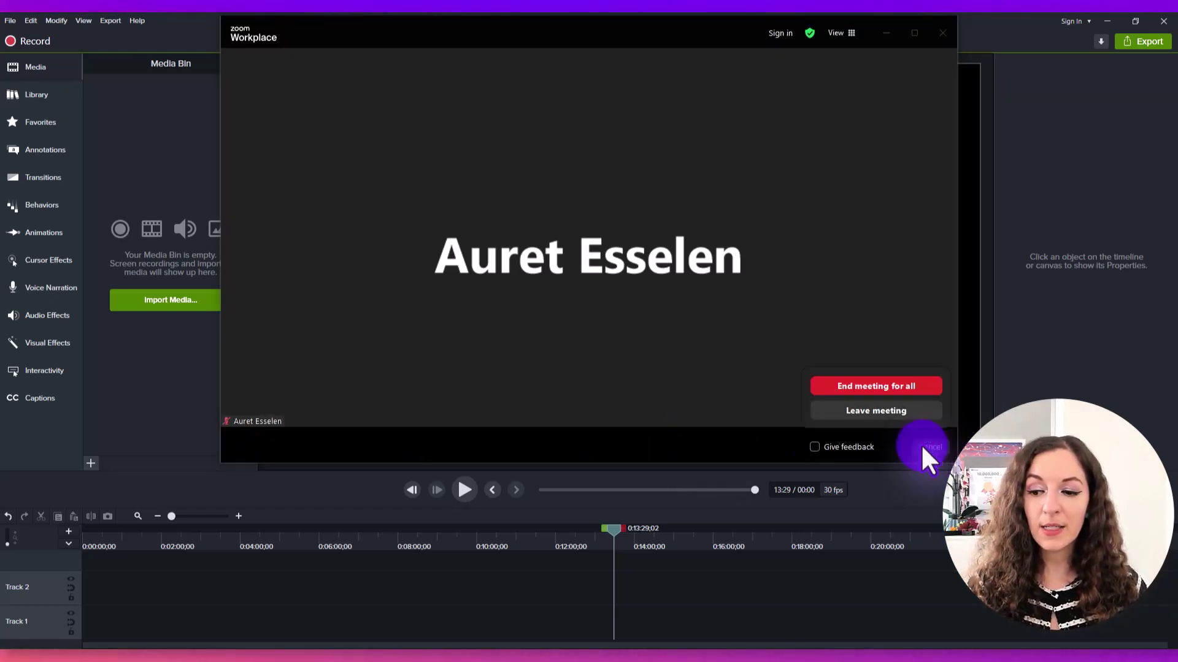
left_click(875, 385)
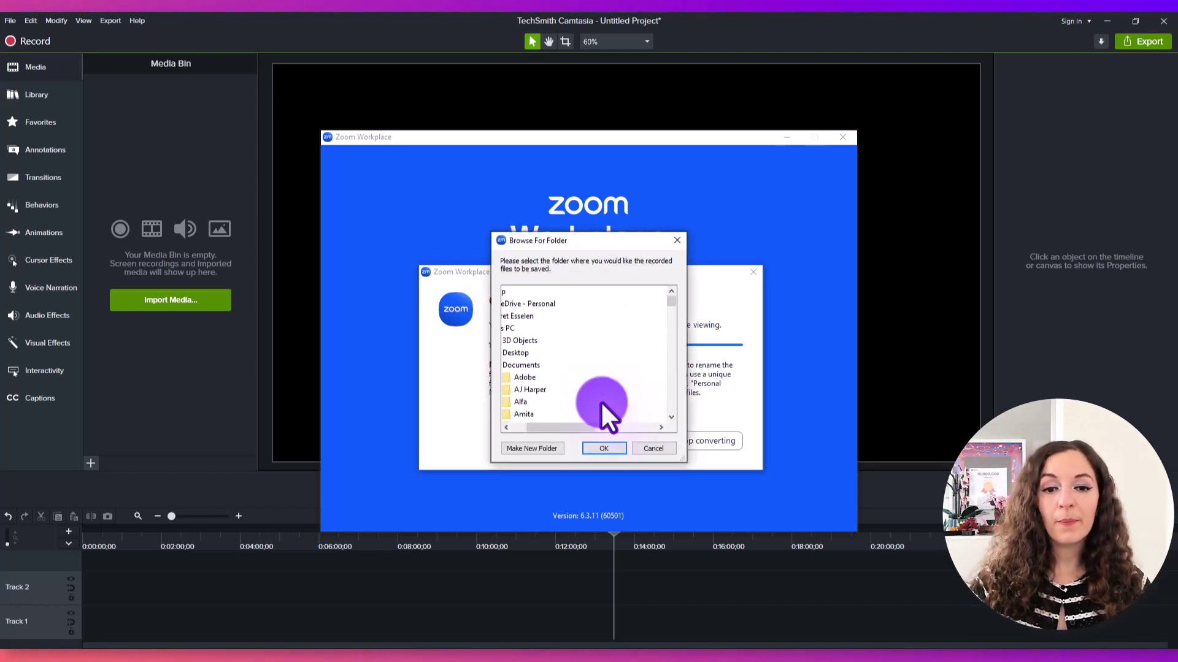
- Choose the Desktop as the folder for saving the recorded meeting files
left_click_drag(555, 428, 532, 427)
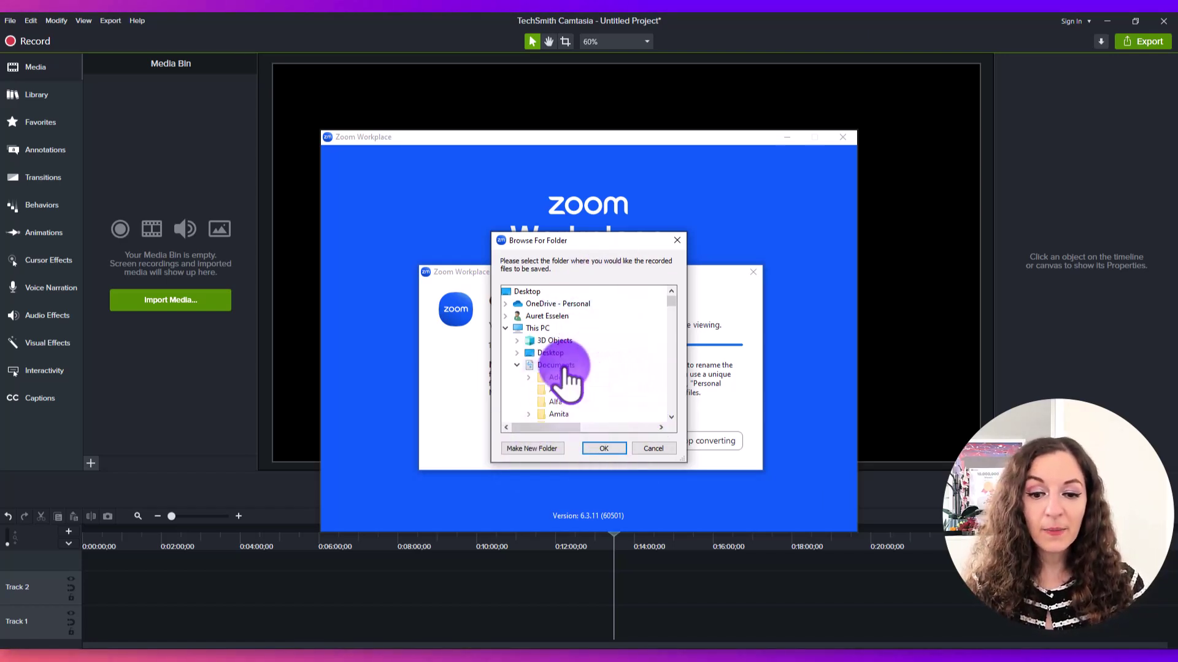
scroll(561, 343, "down", 6)
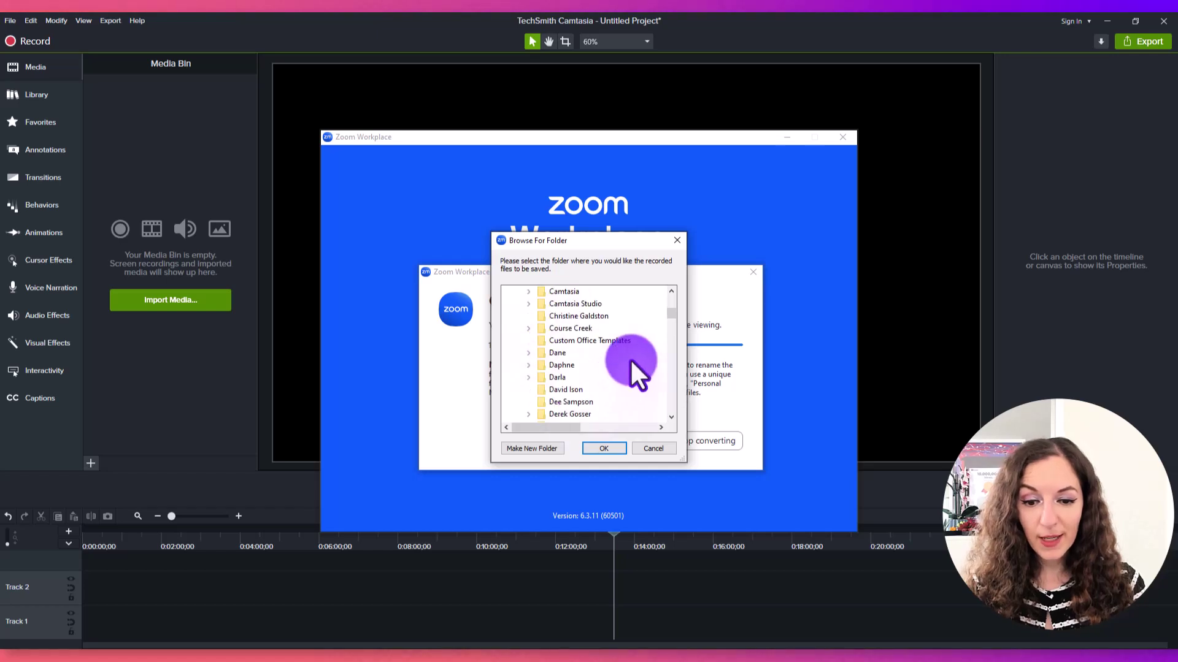
mouse_move(672, 311)
left_mouse_down()
mouse_move(672, 347)
mouse_move(676, 286)
mouse_move(612, 300)
mouse_move(670, 264)
mouse_move(671, 288)
left_mouse_up()
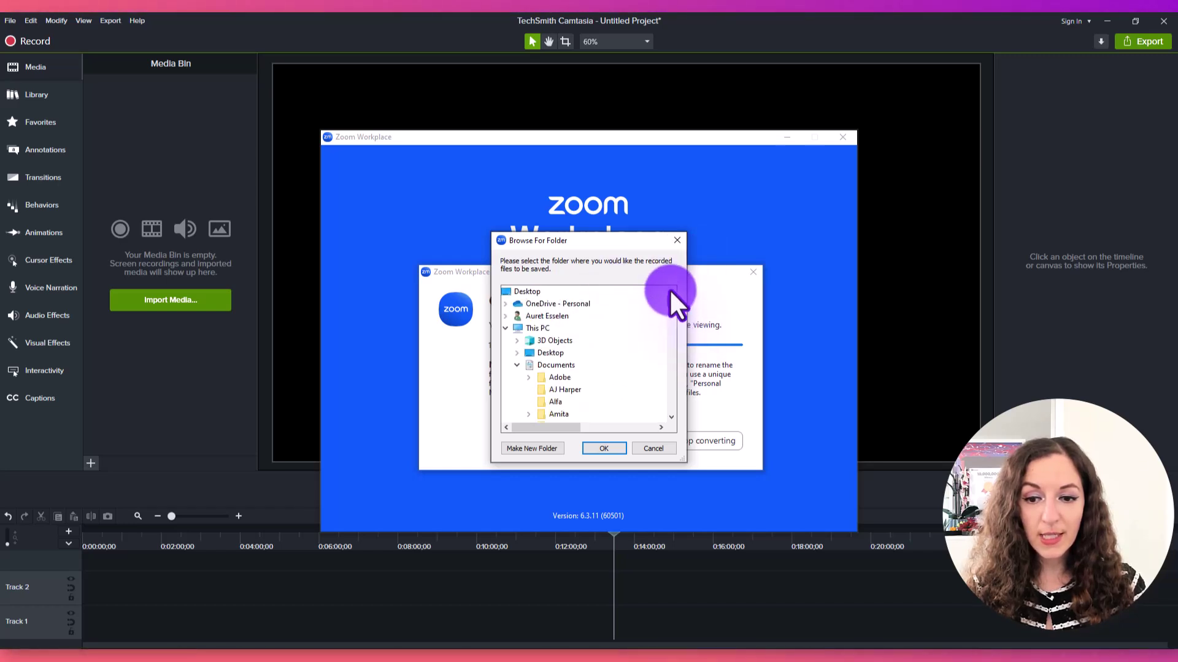
left_click(528, 293)
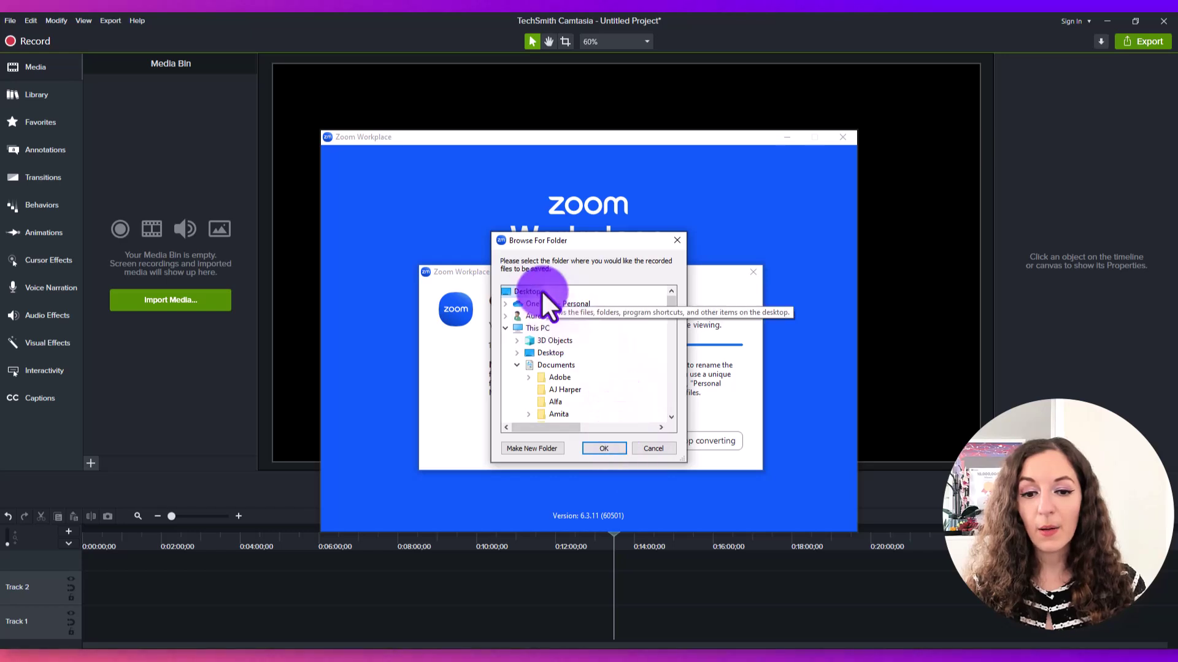
left_click(606, 448)
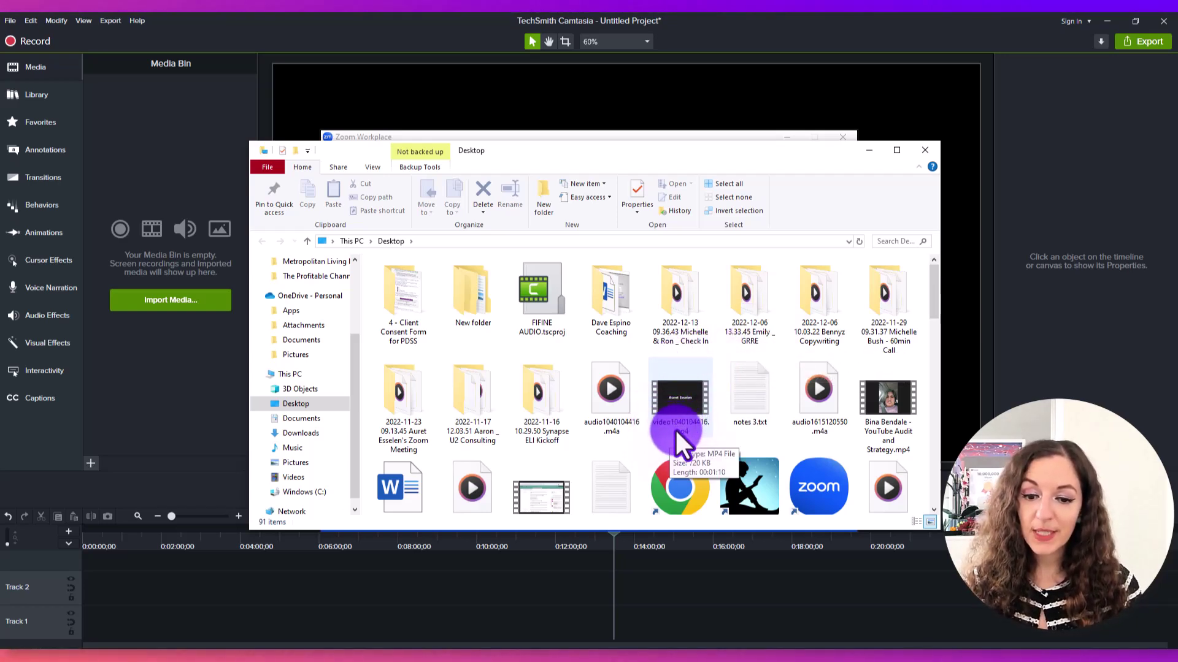
- Rename the newly saved MP4 video of the meeting on the Desktop to Test Recording
left_click(683, 398)
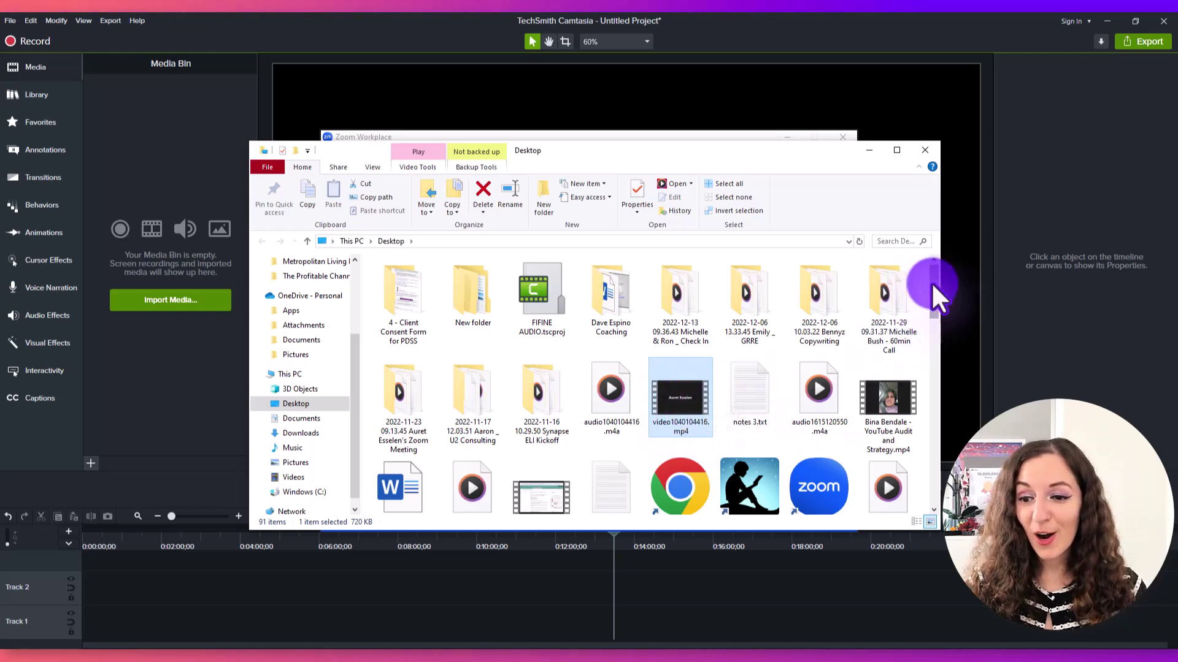
mouse_move(931, 283)
left_mouse_down()
mouse_move(930, 298)
mouse_move(929, 288)
left_mouse_up()
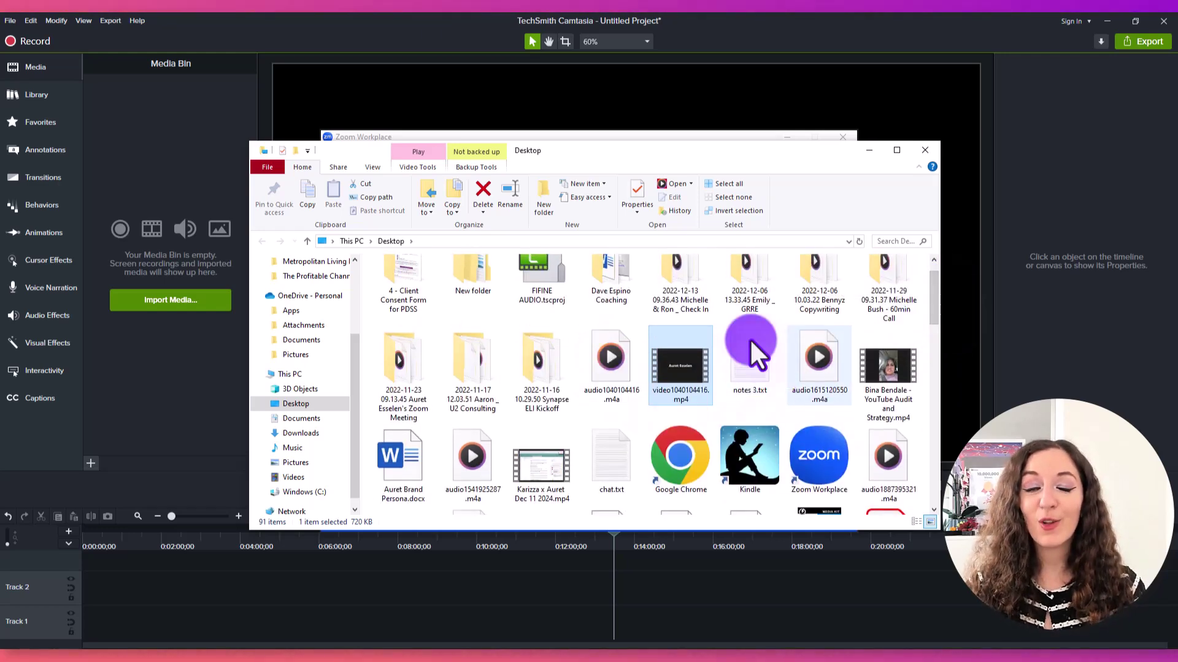
left_click(671, 390)
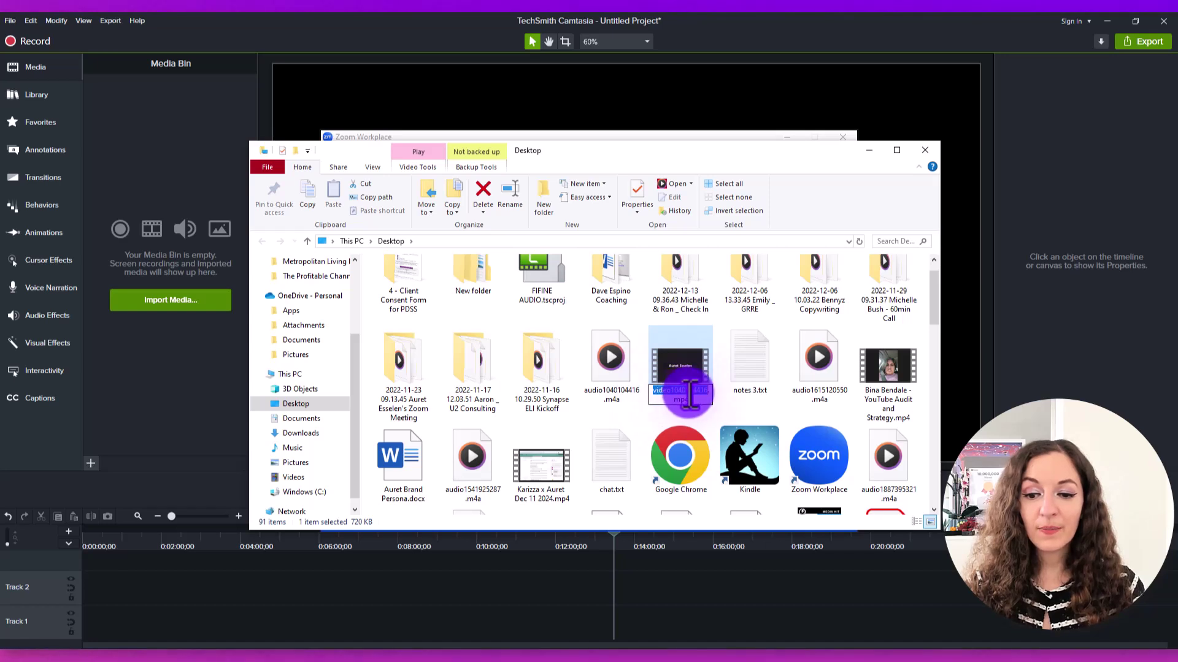
type("T")
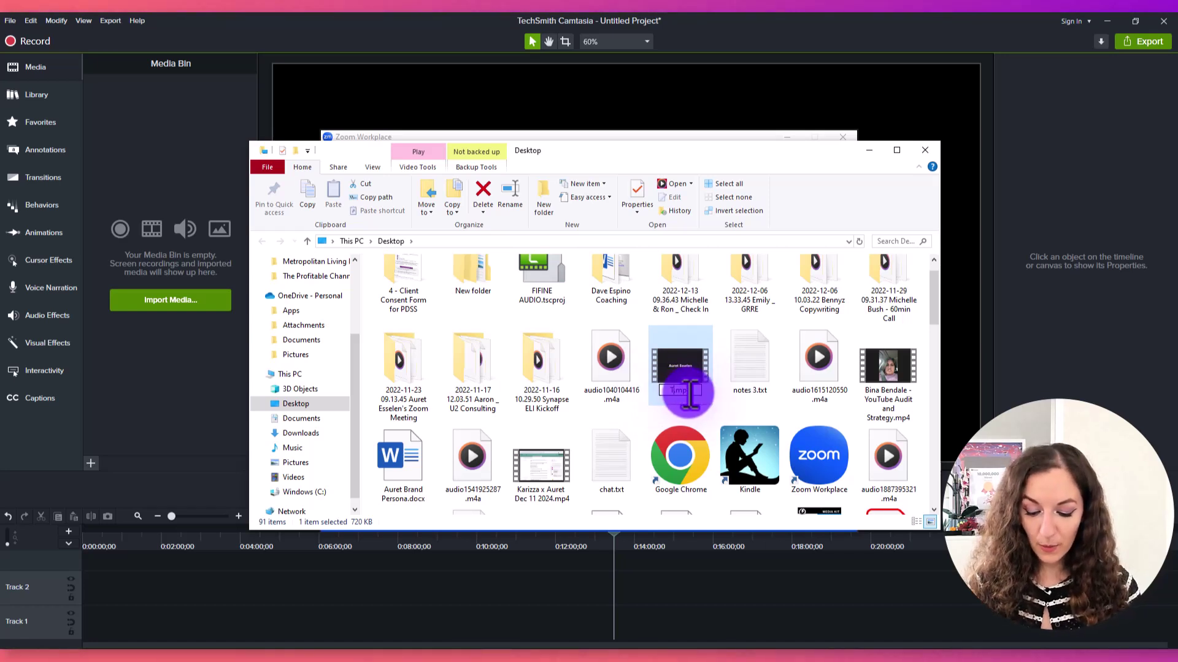
type("est Recor")
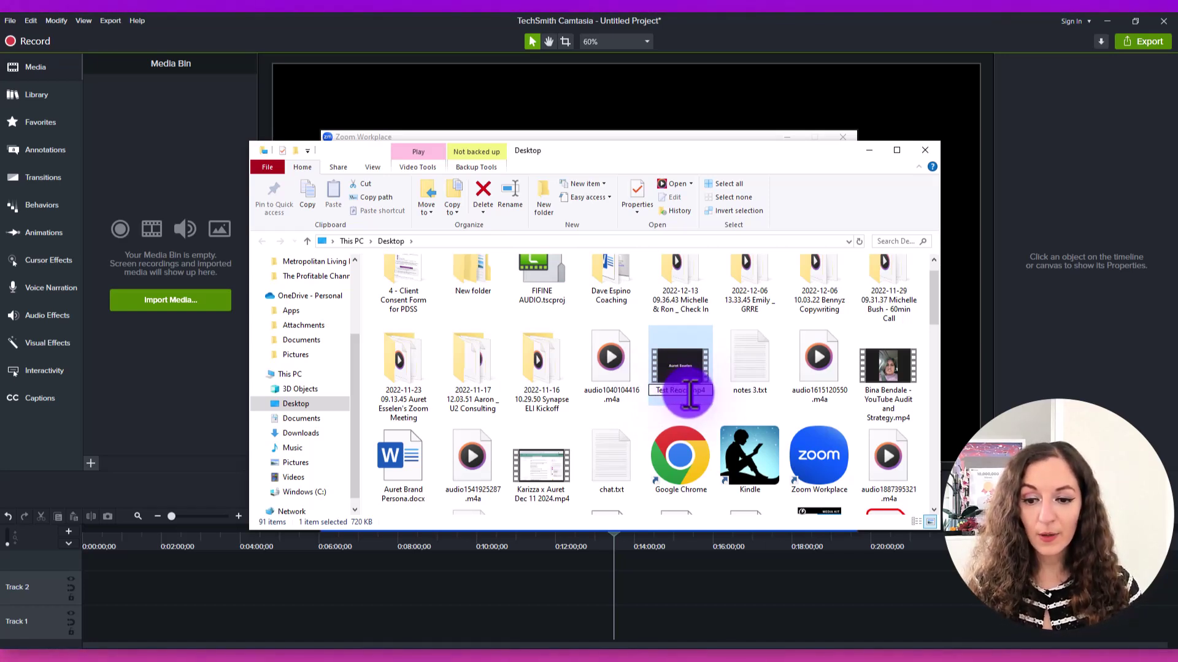
type("d")
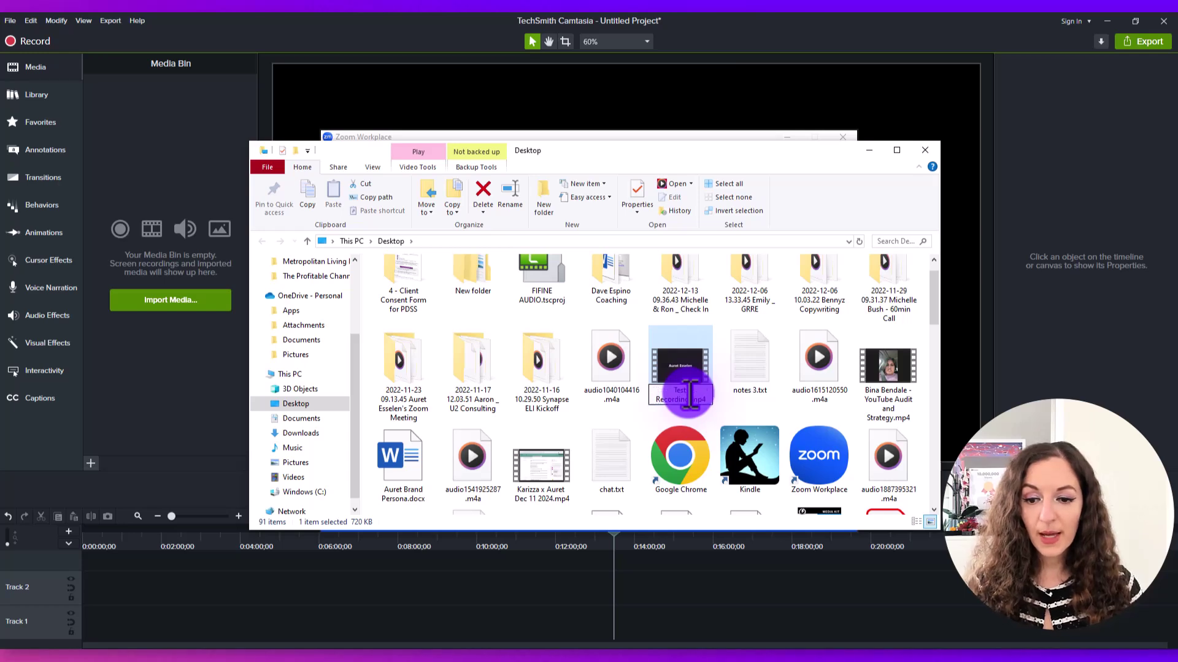
type("ing")
left_click(679, 374)
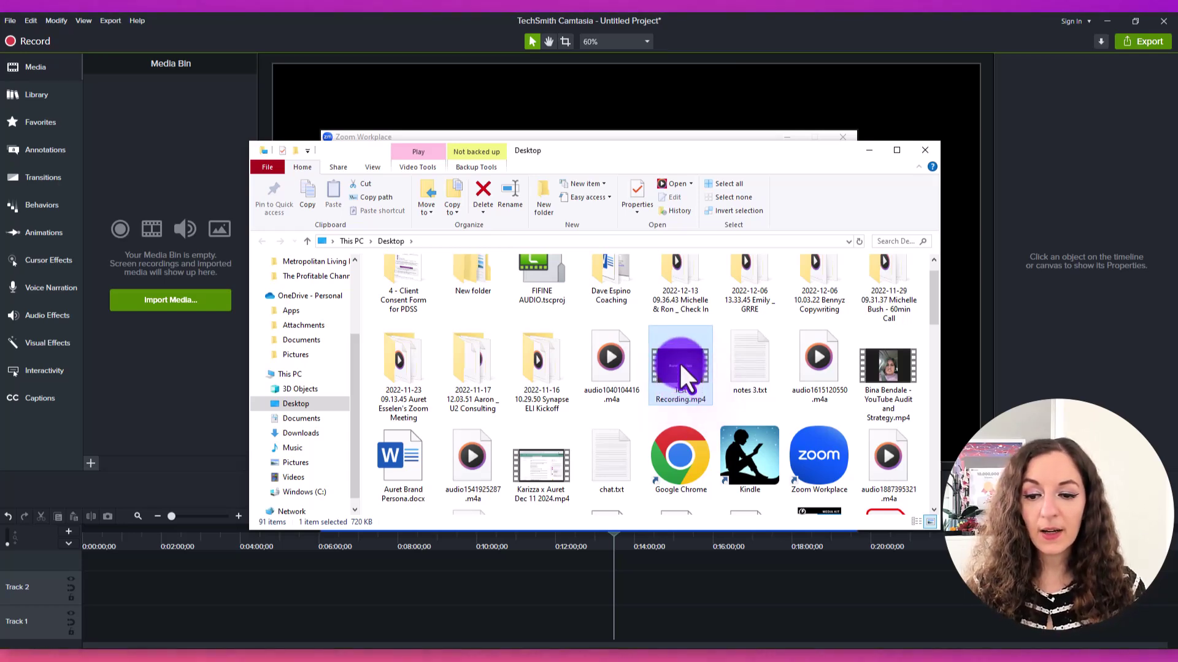
- Play Test Recording.mp4 in the media player and minimise the Camtasia window
double_click(679, 362)
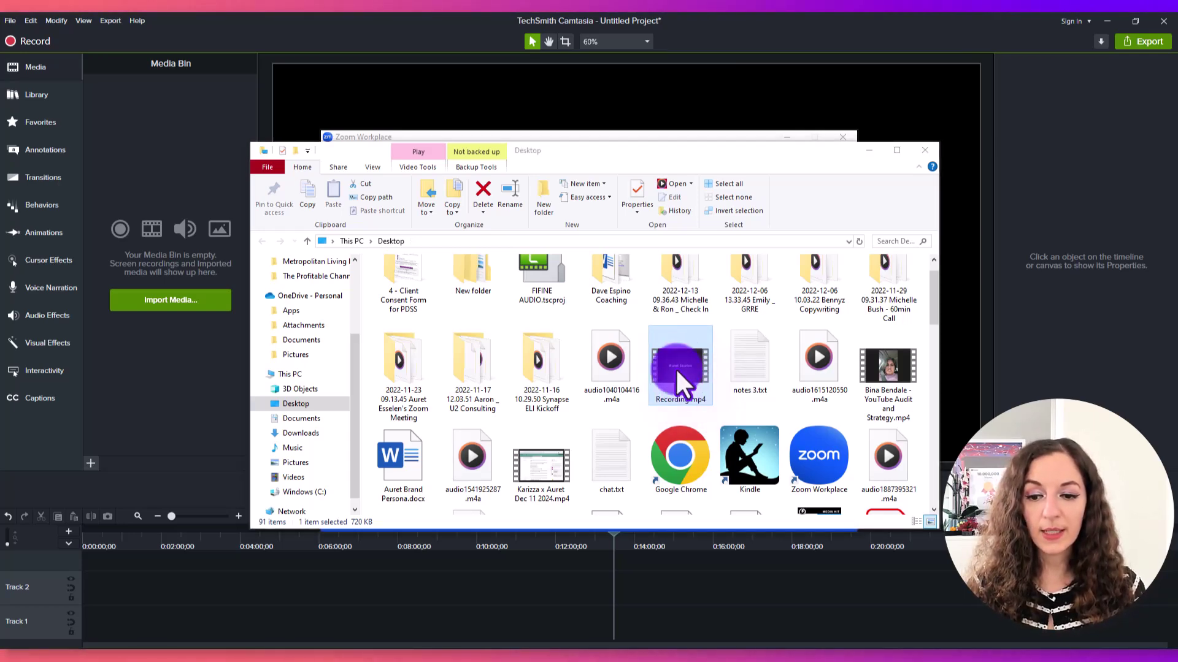
left_click_drag(1028, 20, 749, 46)
left_click(1105, 19)
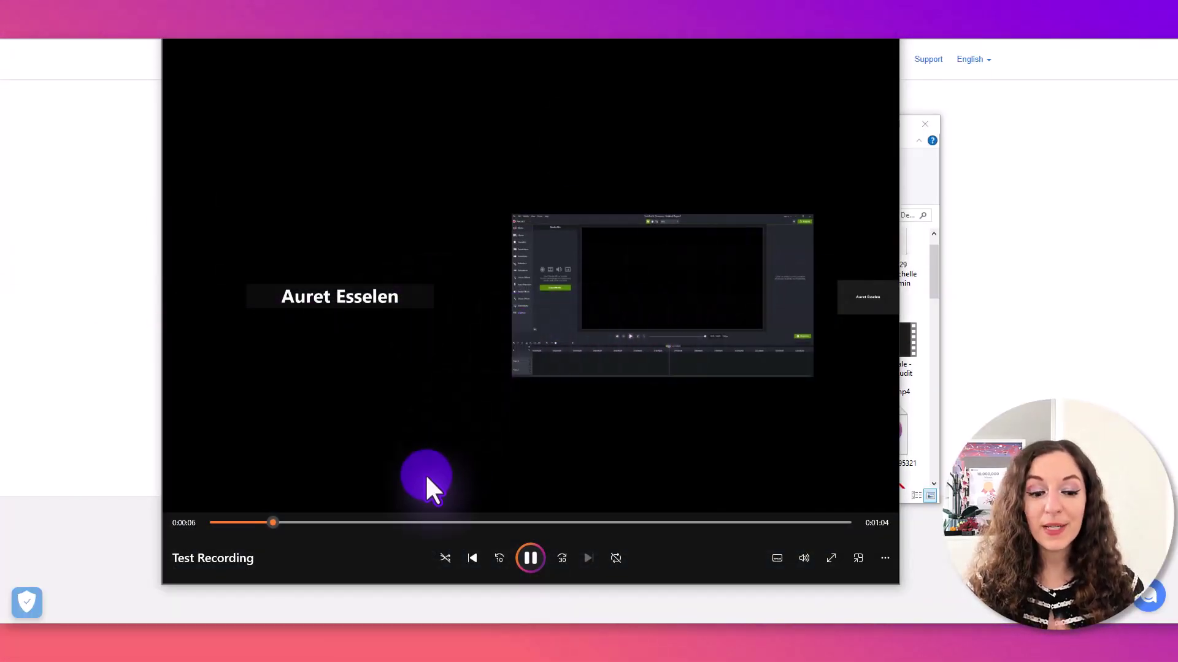
- Skim through the Test Recording video to check its layouts, and check the matching M4A audio file on the Desktop
left_click_drag(413, 522, 612, 522)
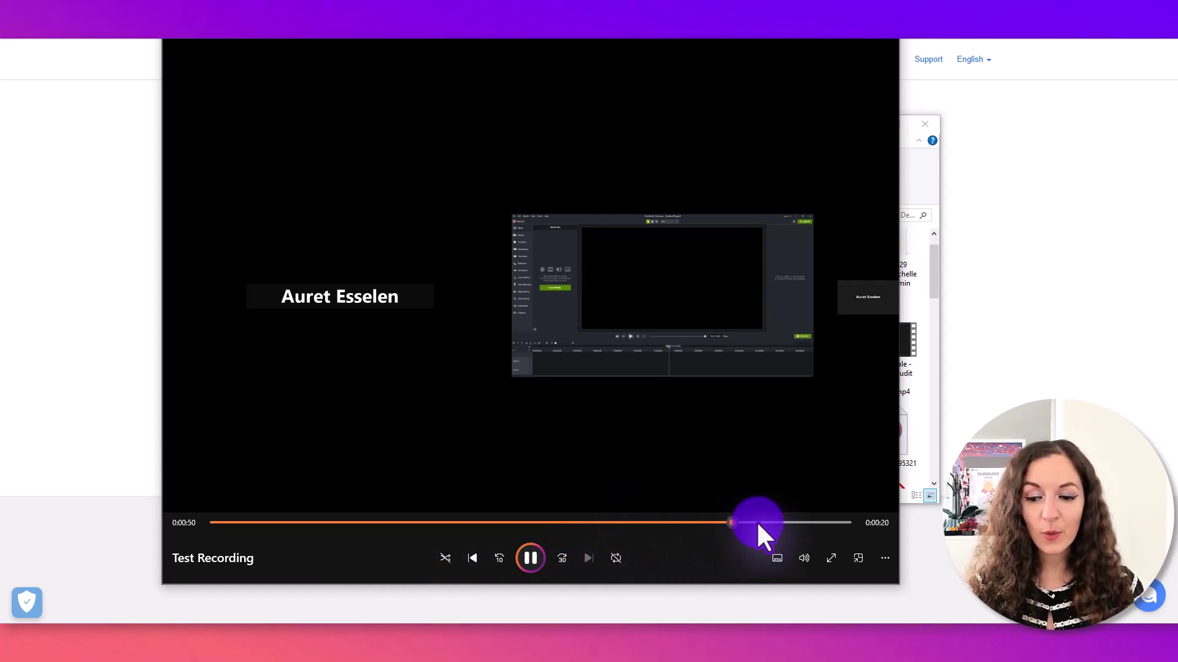
left_click_drag(758, 523, 831, 522)
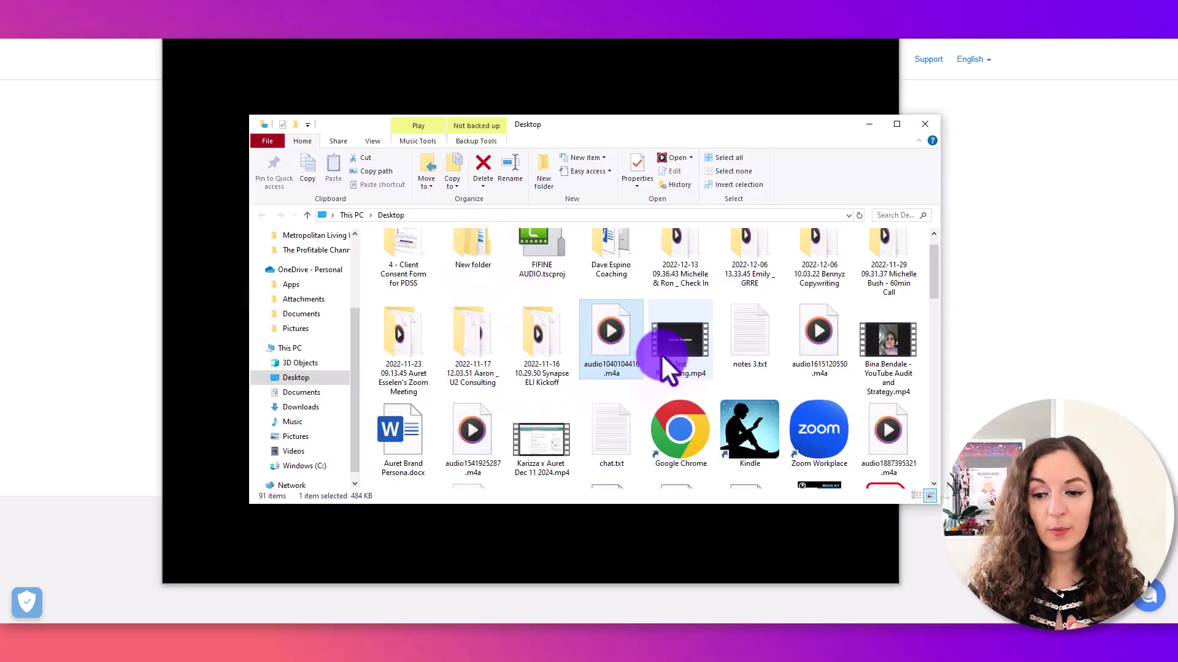
mouse_move(618, 387)
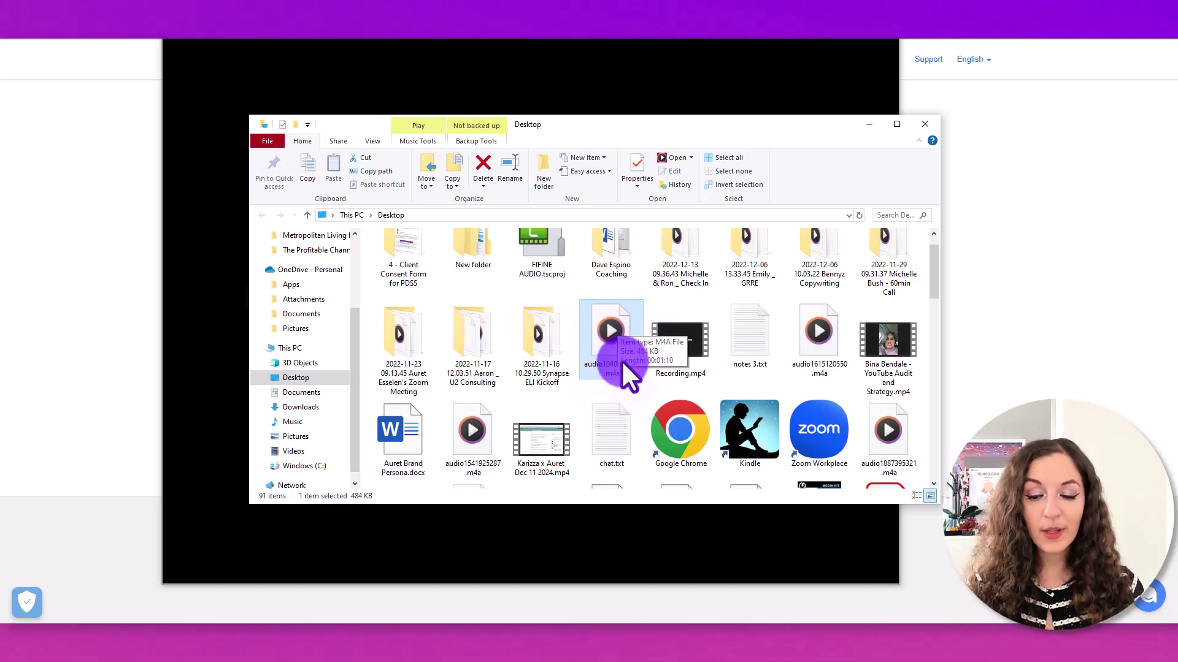
left_click(750, 72)
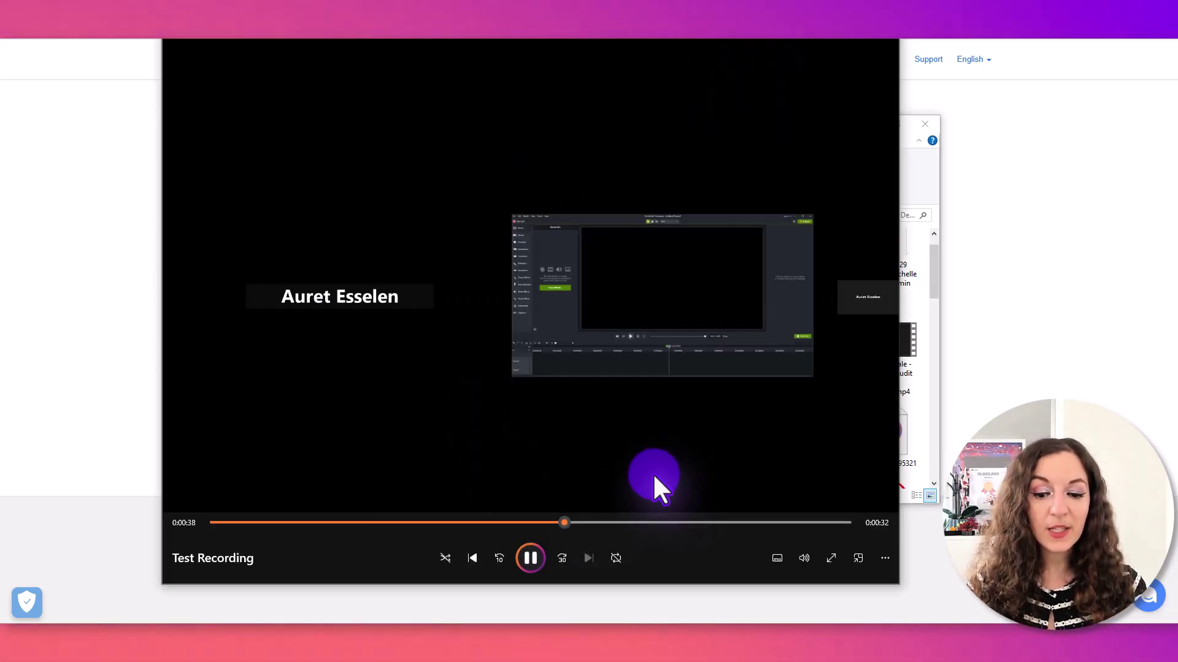